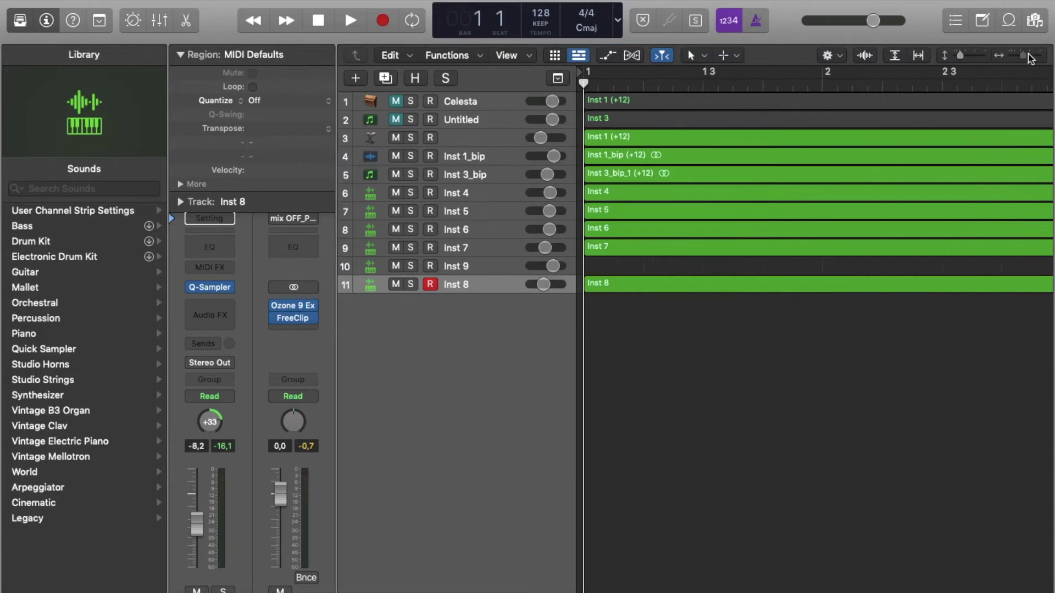
Solo the Celesta track, enlarge the track rows slightly and open its Inst 1 region in the Piano Roll
left_click(445, 102)
key("s")
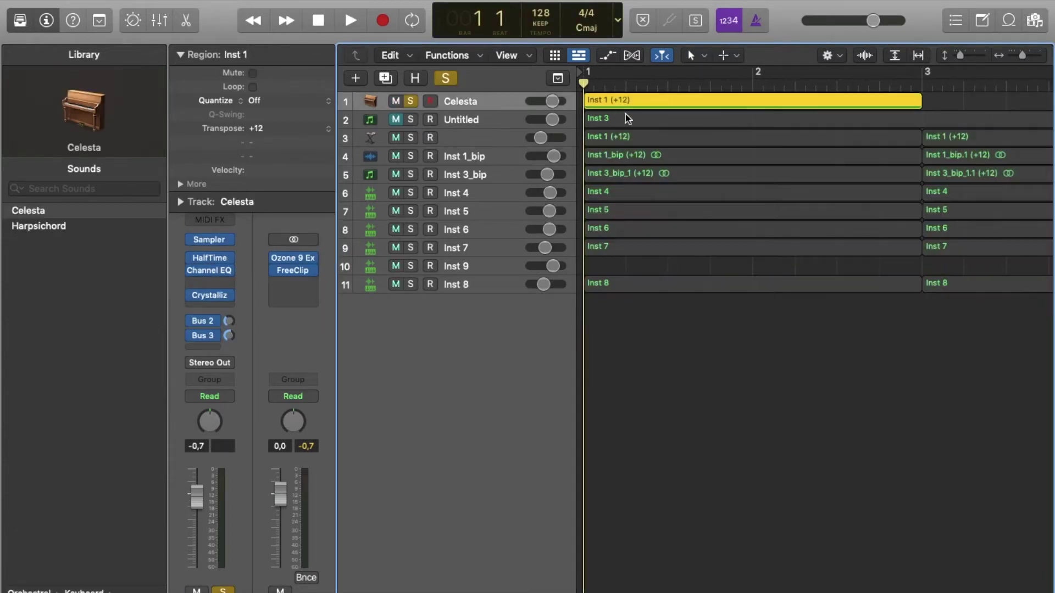
left_click_drag(970, 51, 966, 55)
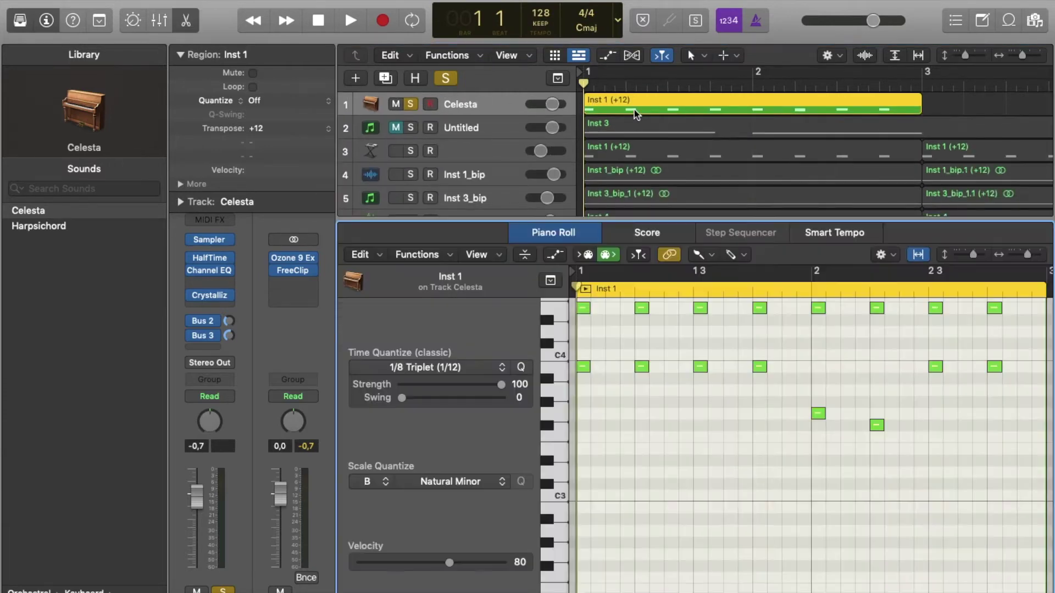
double_click(634, 110)
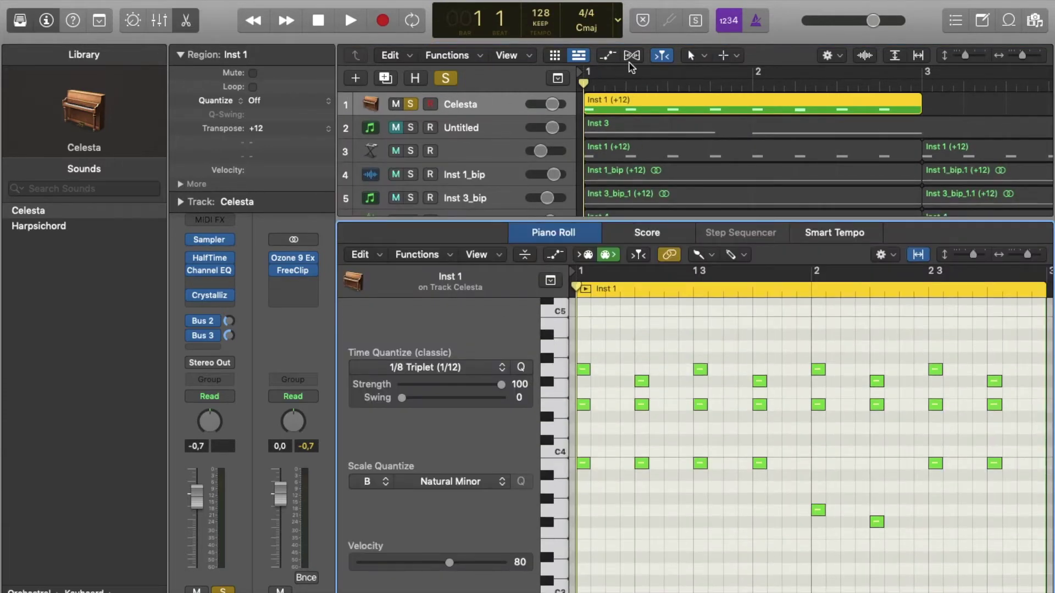
Set the cycle range from bar 1 to bar 3 and play the soloed Celesta loop at a higher system volume
left_click_drag(586, 73, 927, 78)
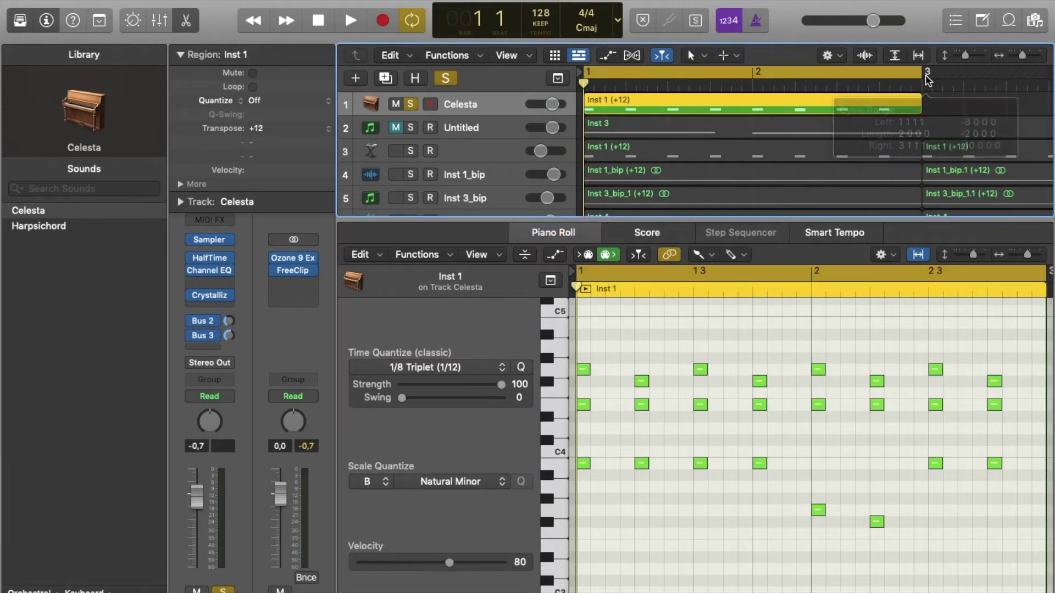
key("space")
key("XF86AudioRaiseVolume")
key("XF86AudioRaiseVolume")
key("XF86AudioRaiseVolume")
key("XF86AudioRaiseVolume")
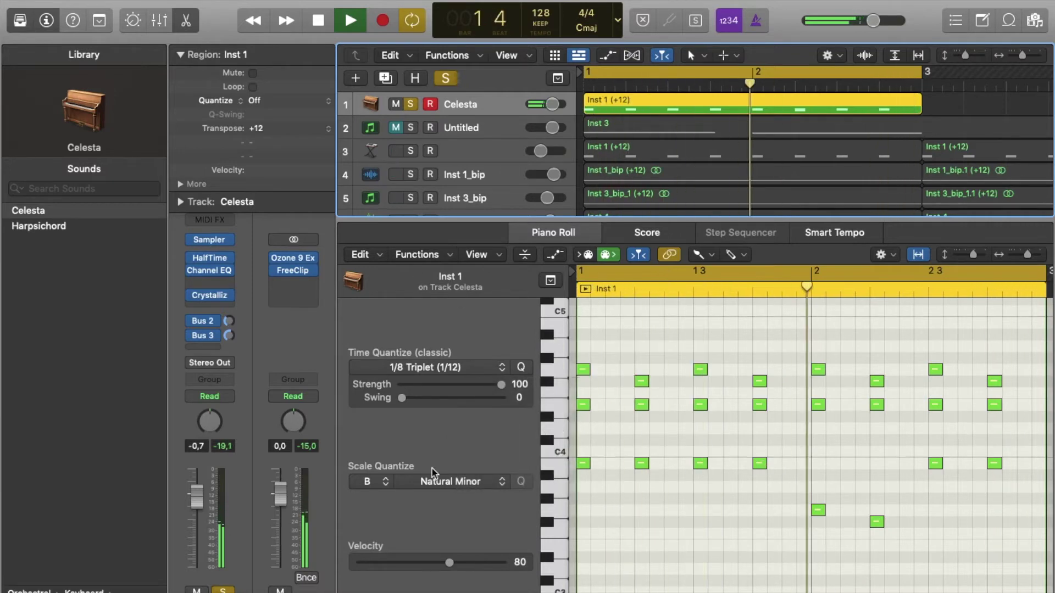
Examine the settings of the HalfTime, Channel EQ and Crystallizer effects on the Celesta track, one after another
mouse_move(210, 259)
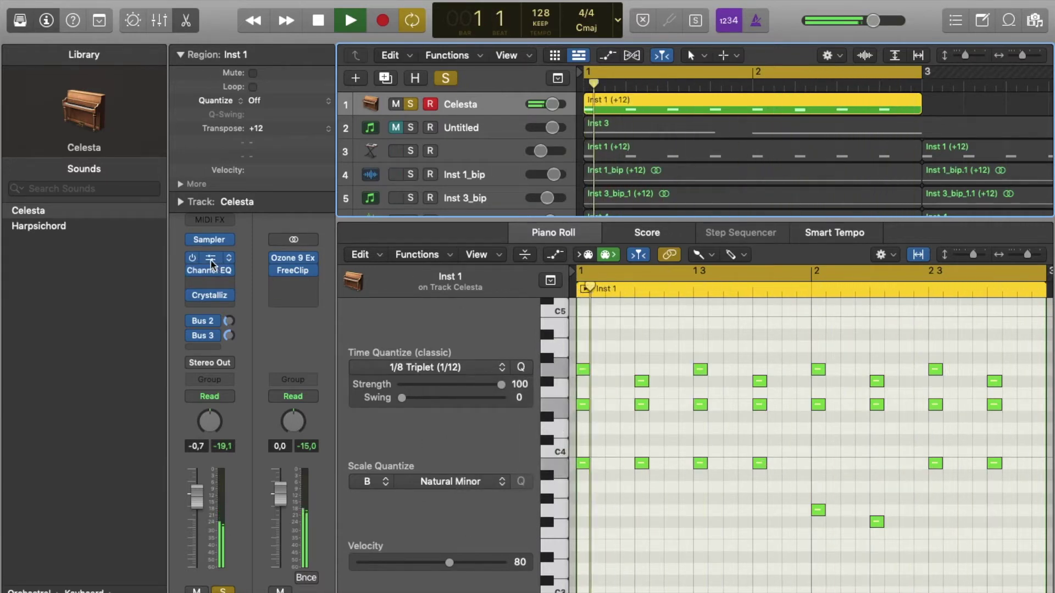
left_click(209, 258)
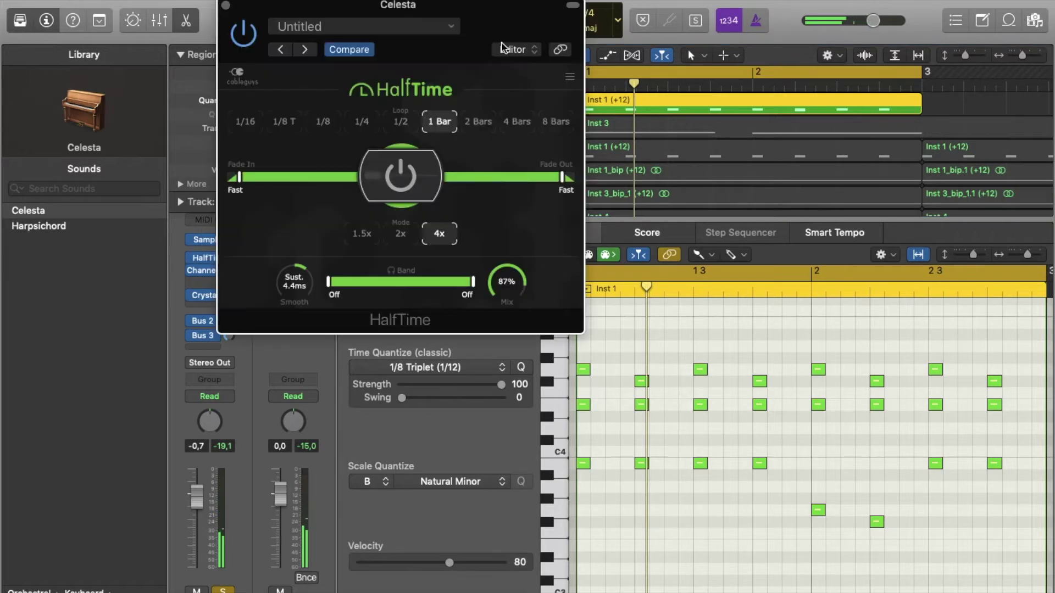
left_click(224, 5)
mouse_move(211, 271)
left_click(211, 271)
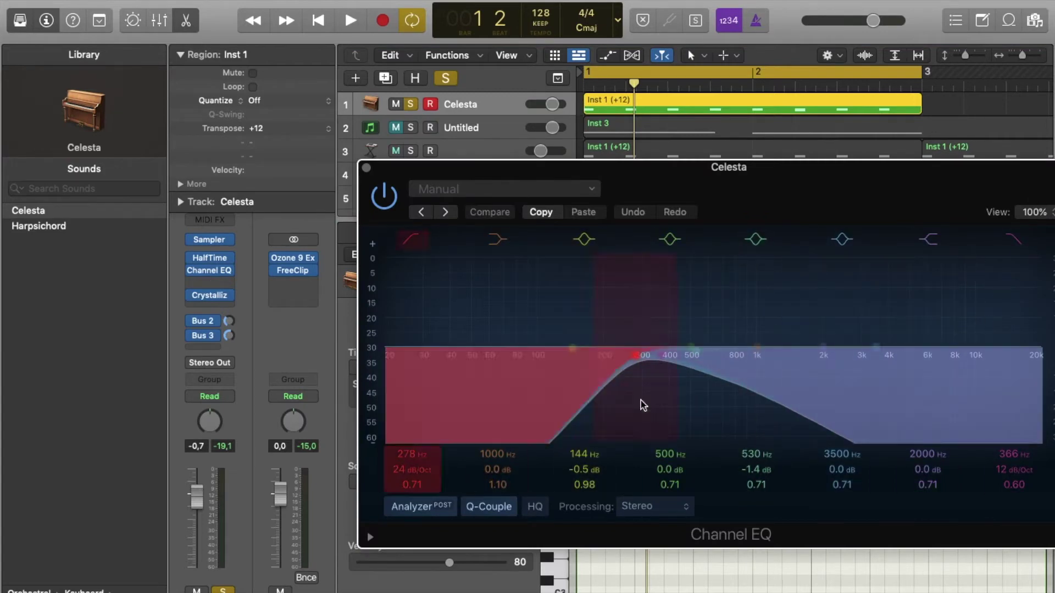
left_click(367, 168)
mouse_move(210, 298)
left_click(211, 297)
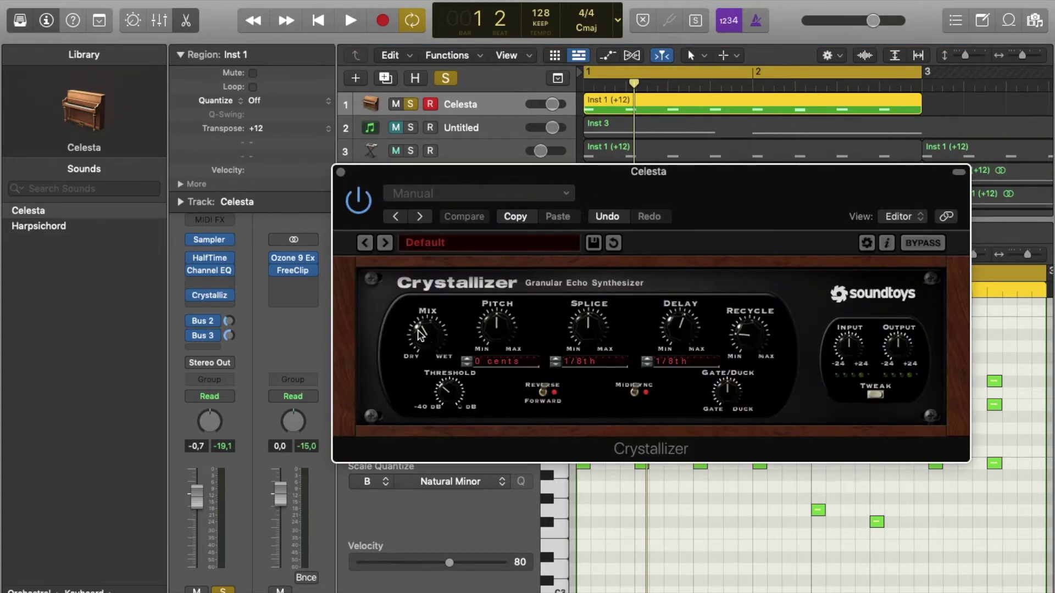
left_click(338, 174)
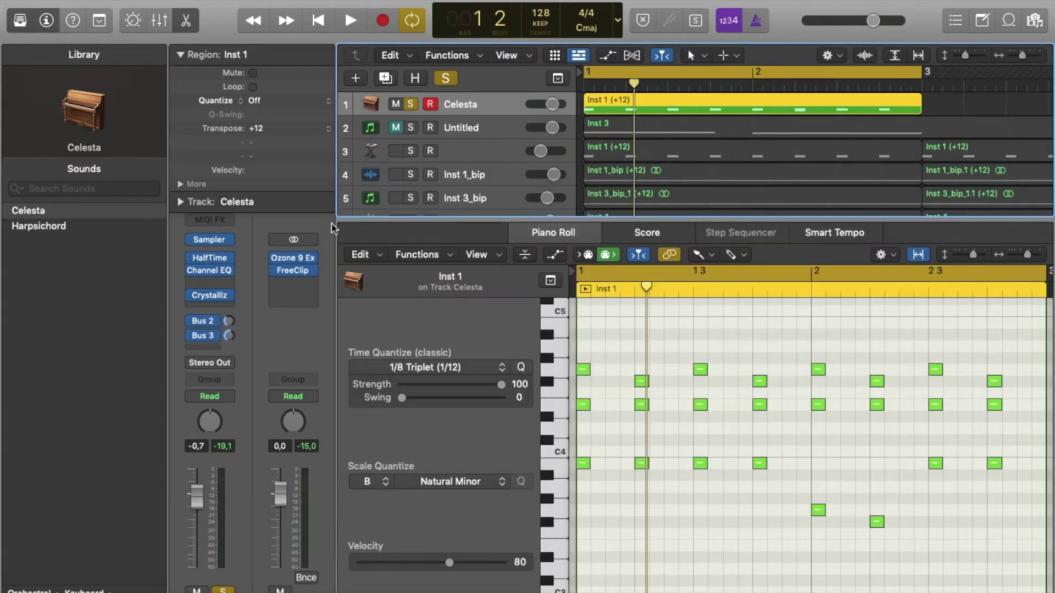
Examine the Celesta track's Bus 2 and Bus 3 sends, including the Space Designer reverb settings on Bus 3
left_click(206, 322)
left_click(272, 300)
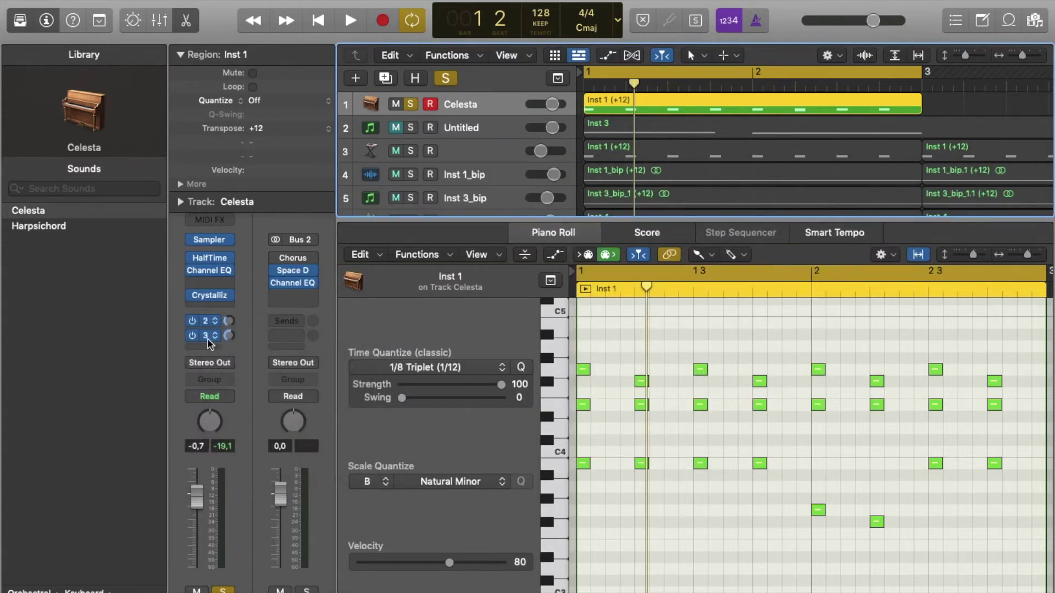
left_click(202, 337)
left_click(241, 293)
mouse_move(295, 270)
left_click(292, 271)
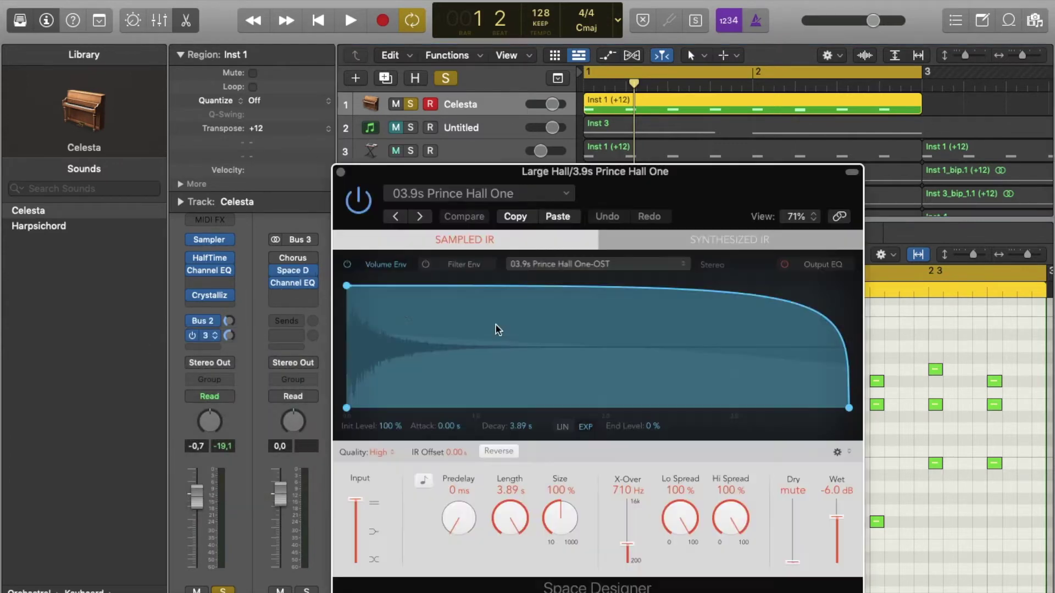
left_click(340, 173)
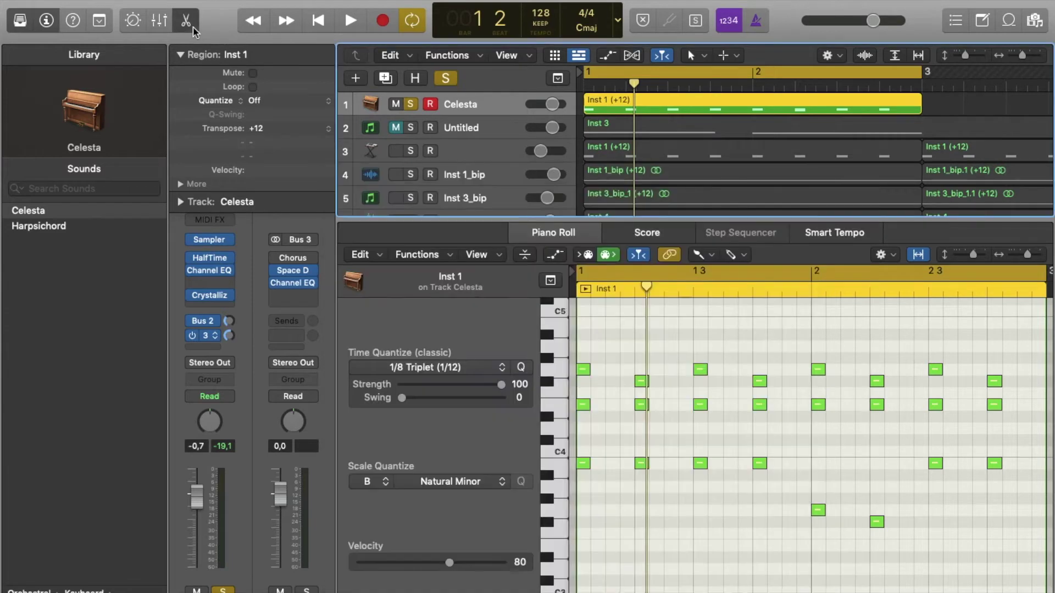
Close the Piano Roll and play a short part of the Celesta loop
key("e")
key("space")
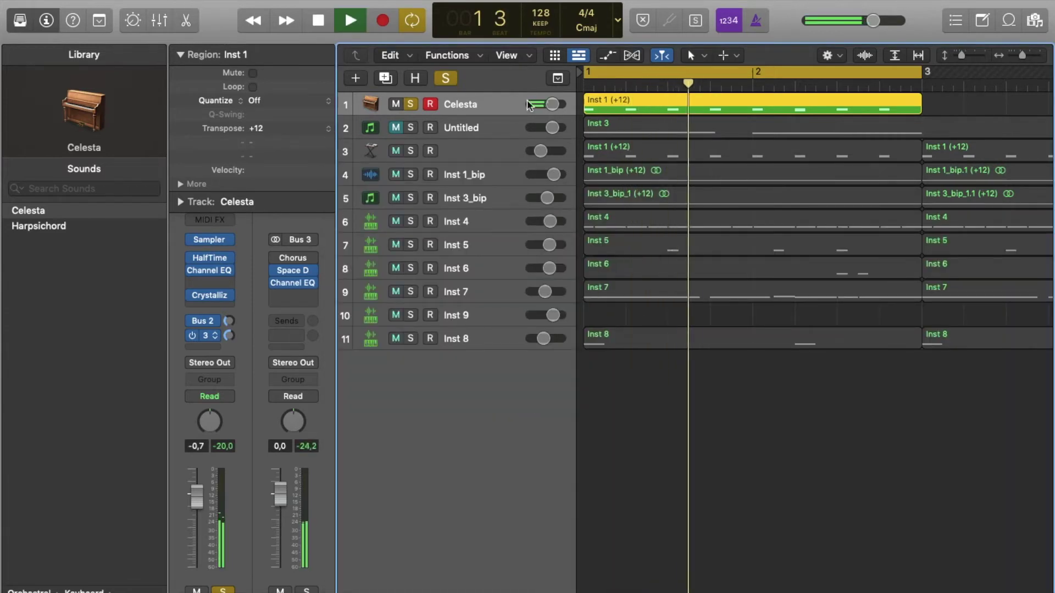
key("space")
Move the PADDSS pad track directly below Celesta and solo it instead of Celesta
left_click(470, 133)
left_click_drag(469, 156, 470, 126)
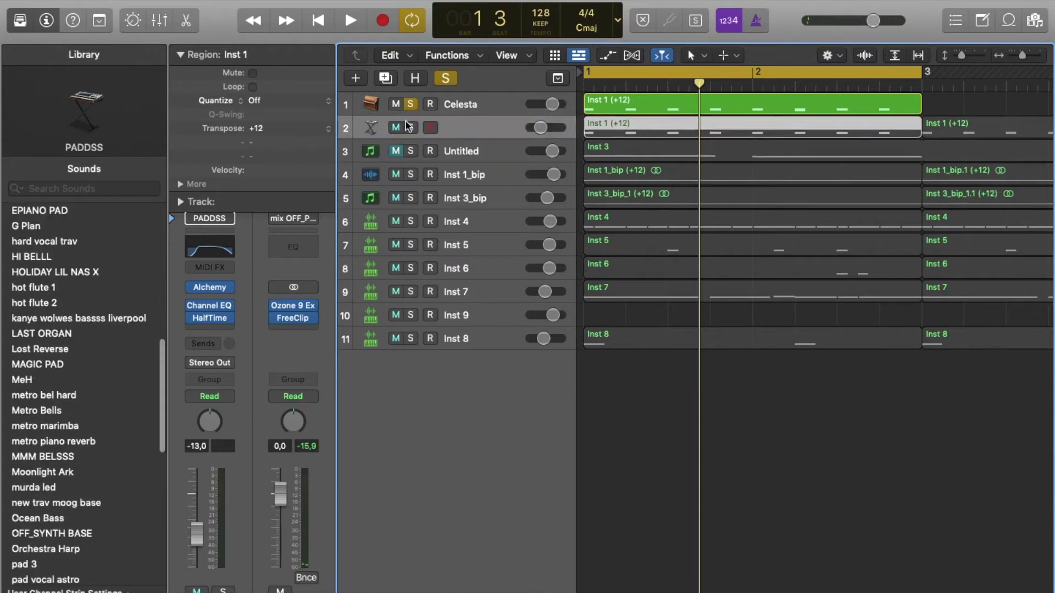
left_click(410, 127)
left_click(411, 106)
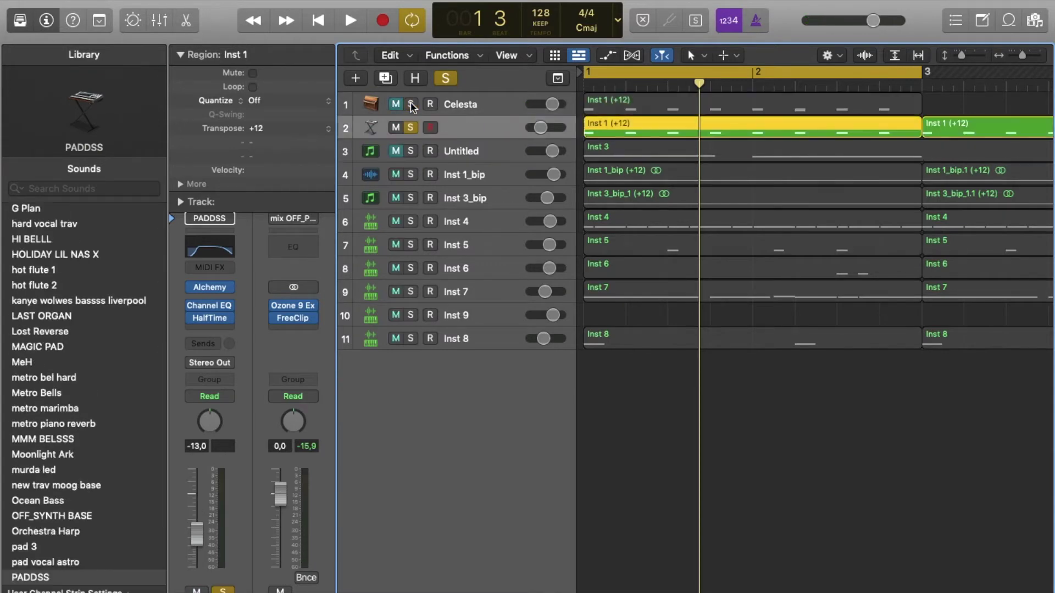
Examine the pad track's notes in the Piano Roll, play the loop, check its HalfTime settings and close the editor
double_click(689, 127)
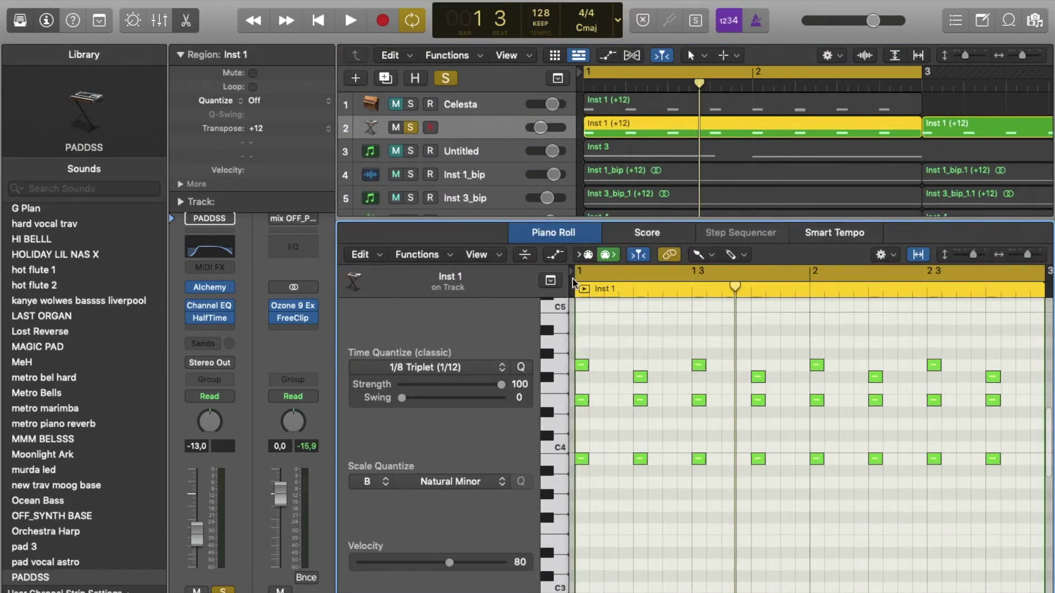
key("space")
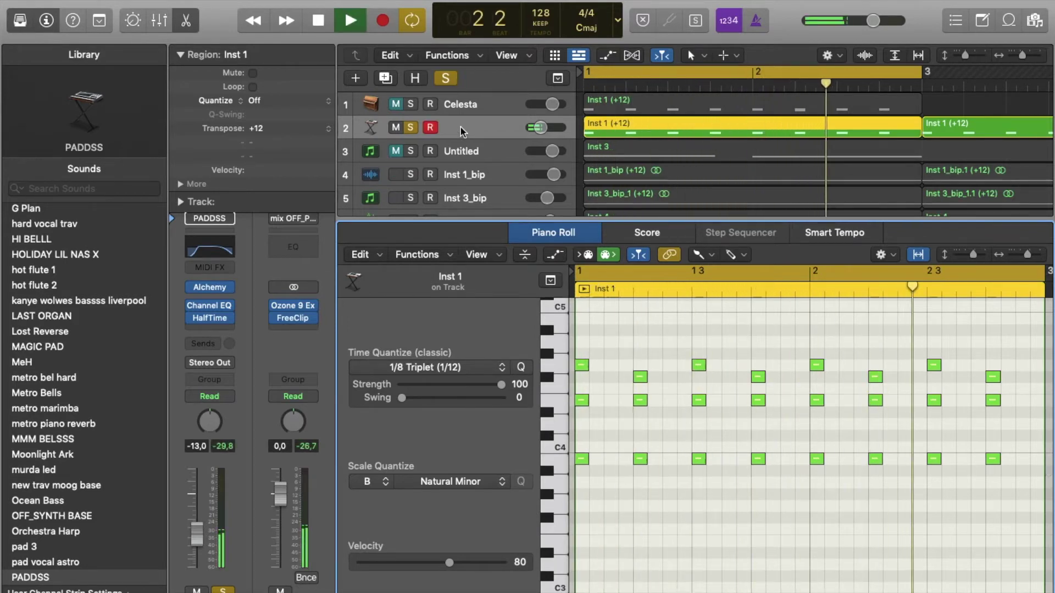
key("space")
left_click(214, 320)
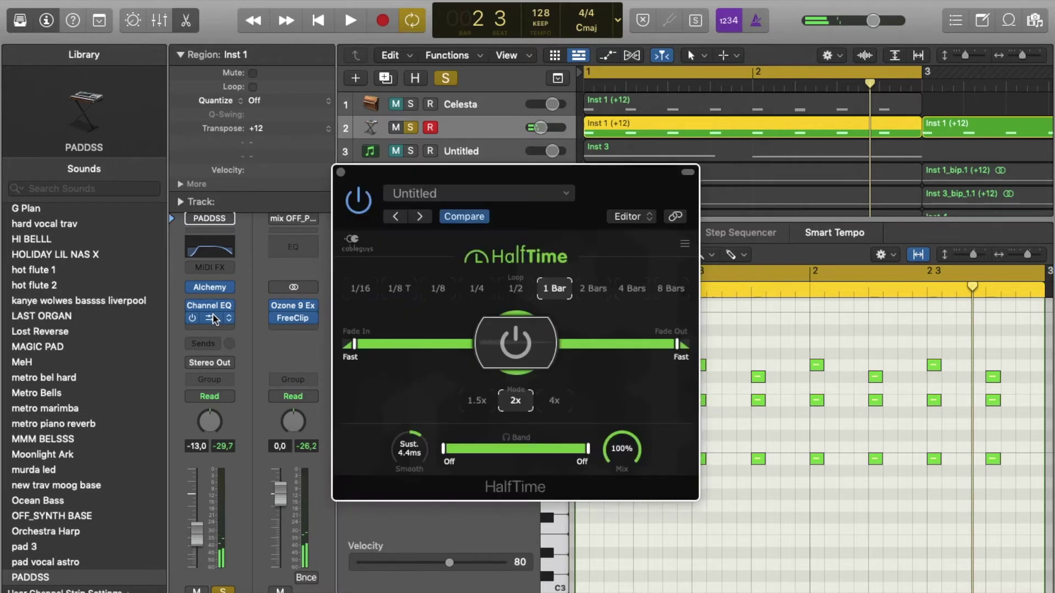
left_click(341, 173)
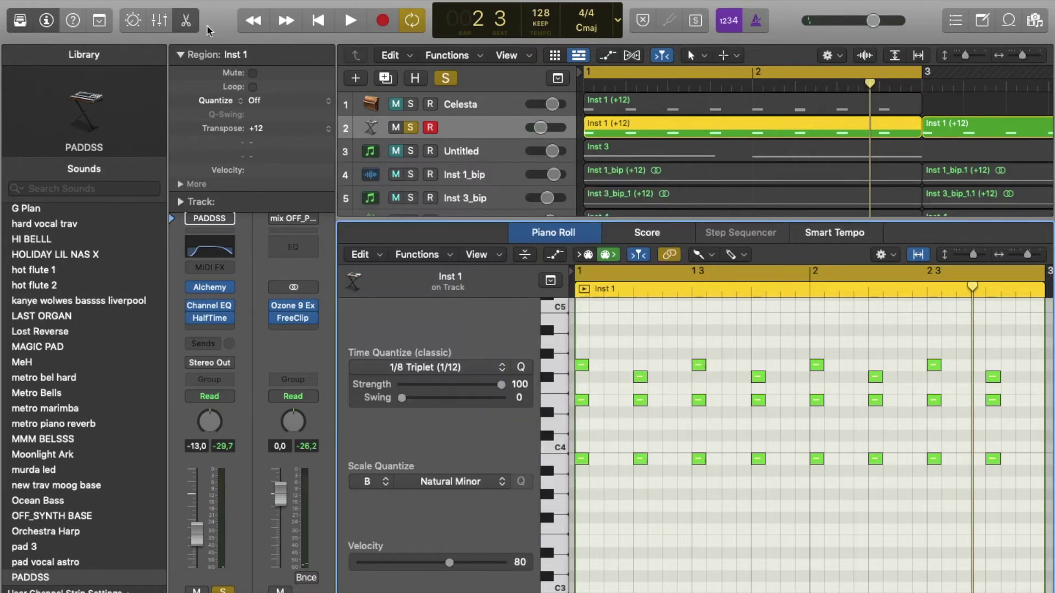
left_click(179, 23)
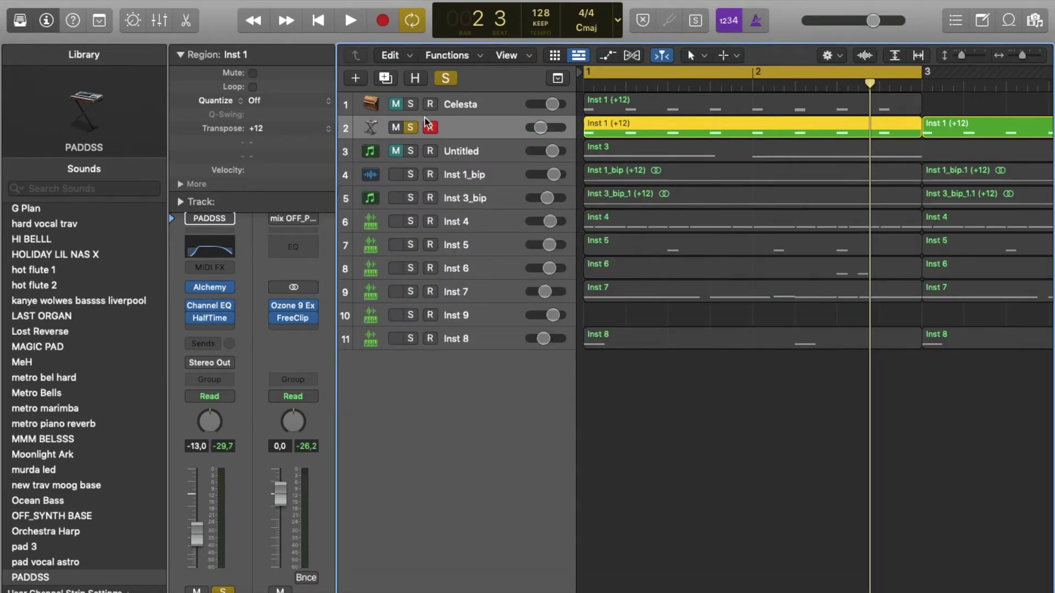
Solo the Untitled track instead of the pad track and open its Inst 3 region in the Piano Roll
left_click(412, 151)
left_click(411, 128)
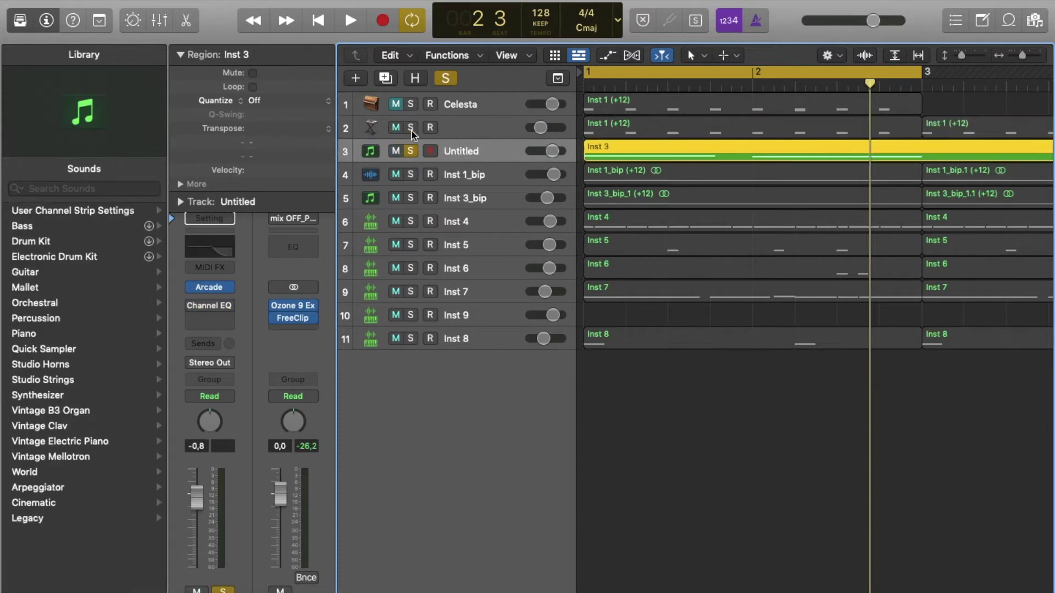
double_click(645, 147)
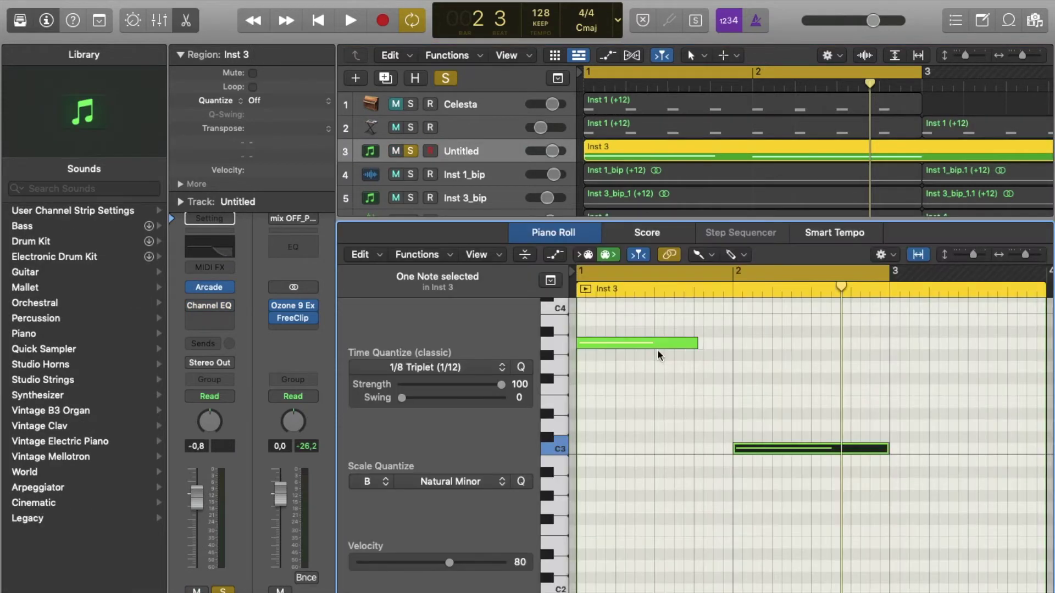
Examine the Arcade instrument on the Untitled track, including its Epiphanies kit and the list of session keys
mouse_move(210, 293)
left_click(210, 289)
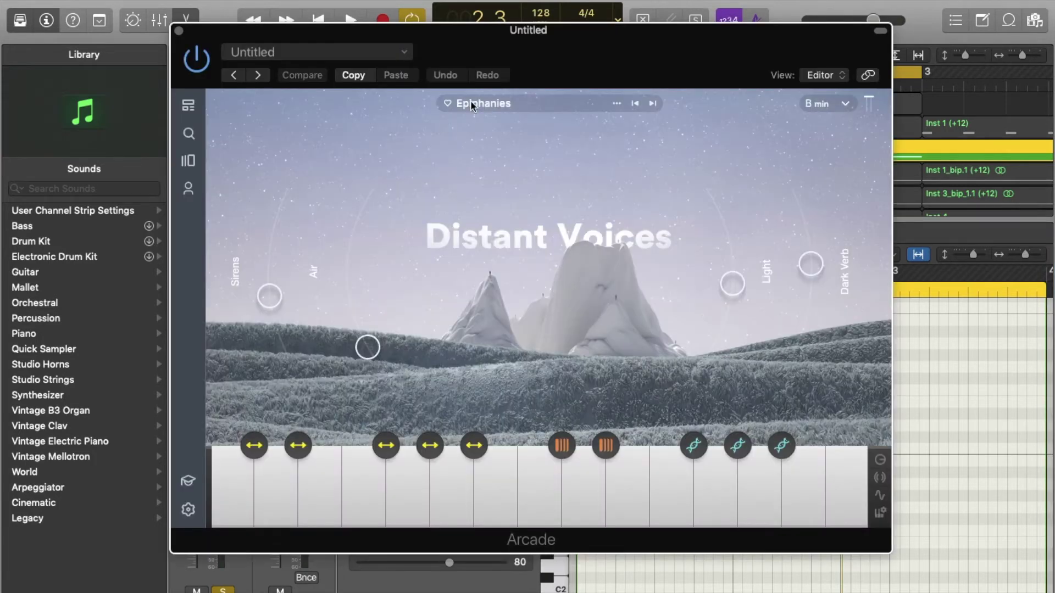
left_click_drag(556, 56, 520, 51)
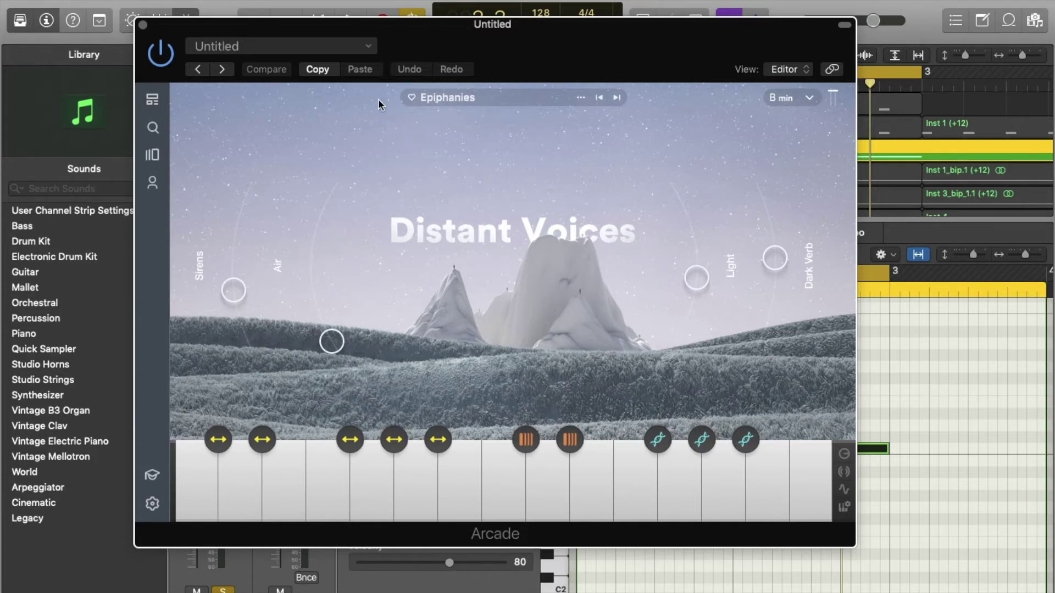
left_click(808, 96)
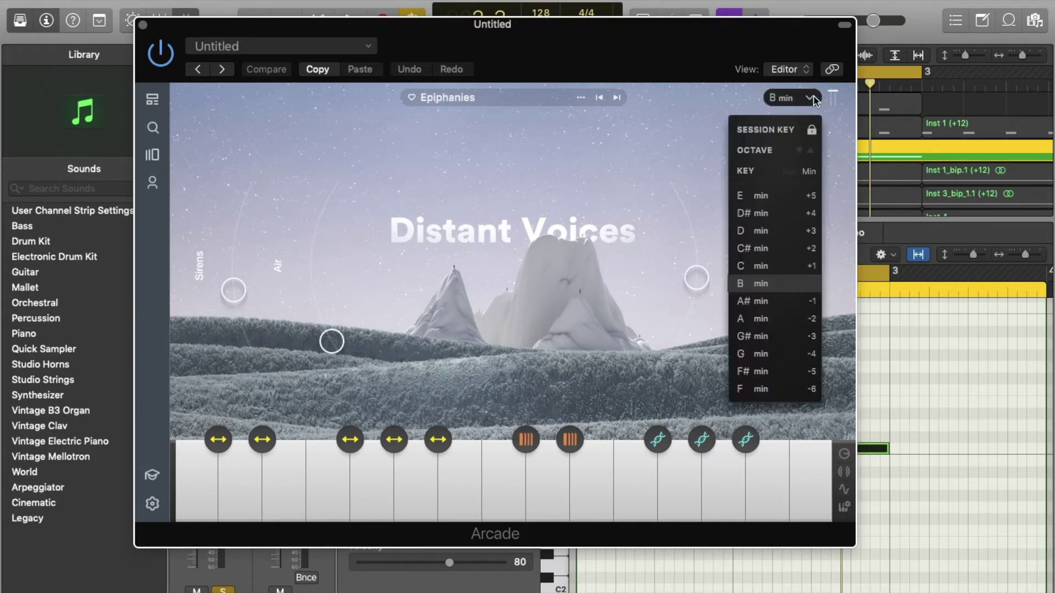
left_click(641, 173)
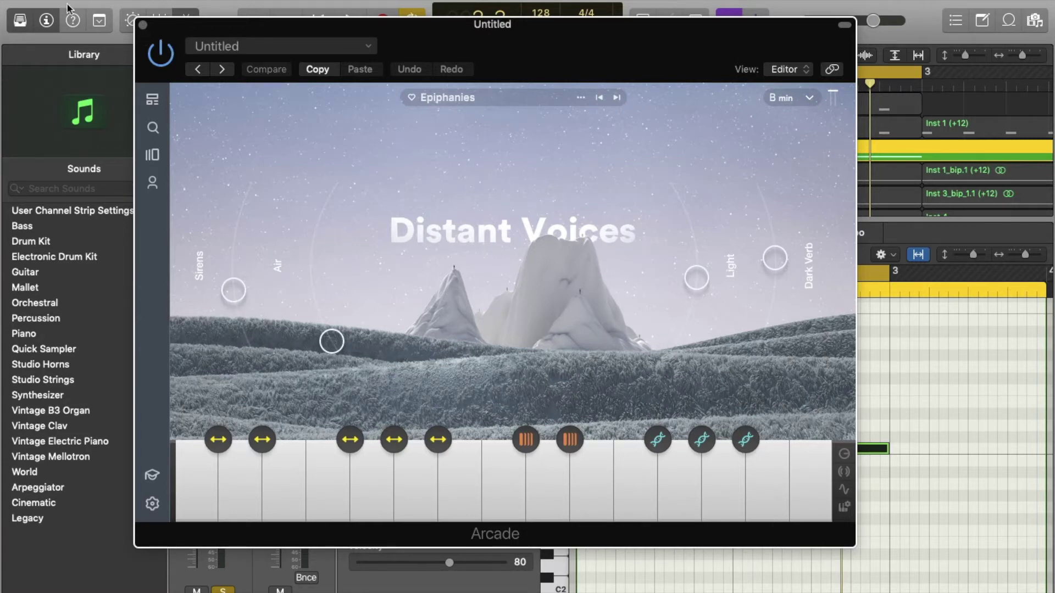
left_click(143, 25)
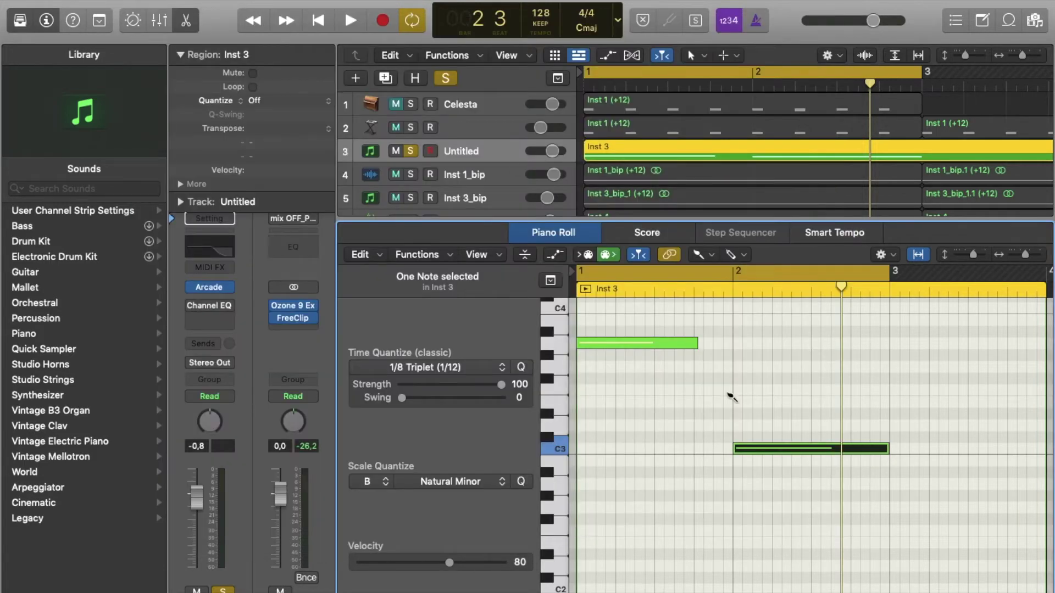
Play the soloed Arcade part of the Untitled track, then close the Piano Roll
key("space")
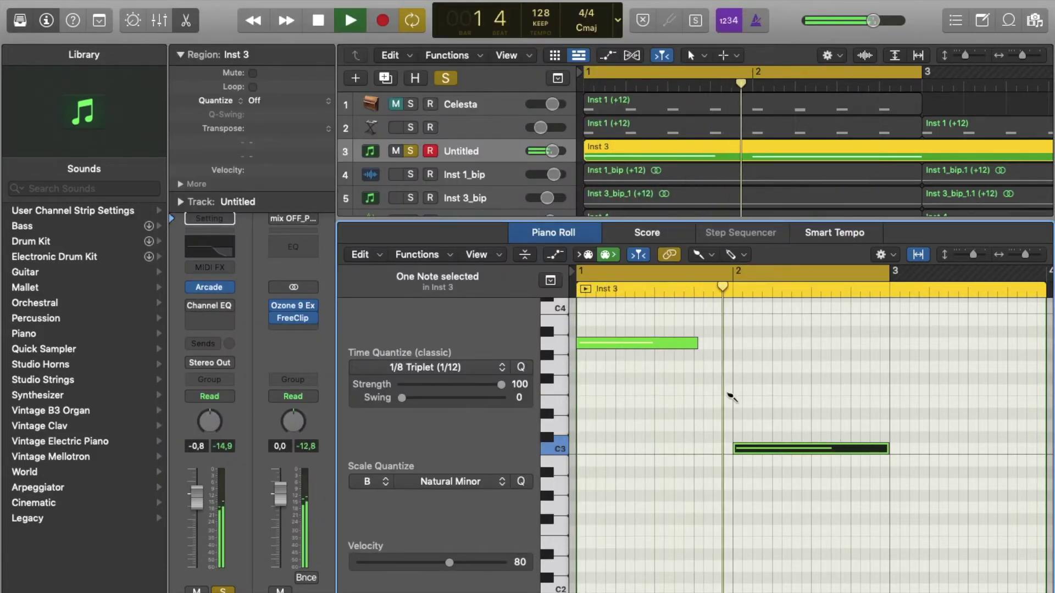
key("space")
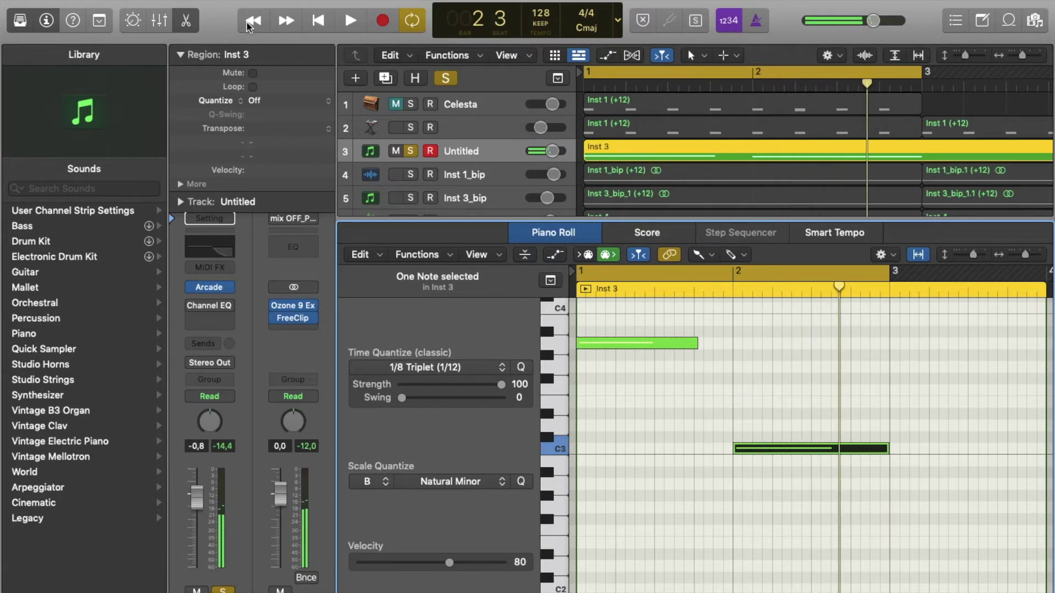
left_click(185, 21)
Add the Celesta and pad tracks to the solo and play them together with the Untitled track
left_click_drag(411, 128, 410, 103)
key("space")
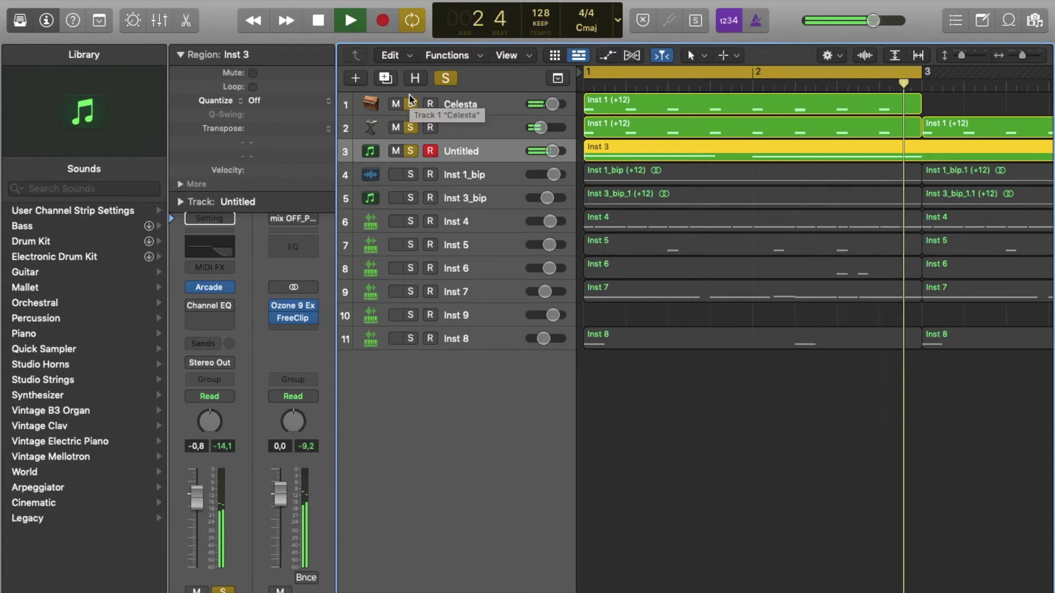
key("space")
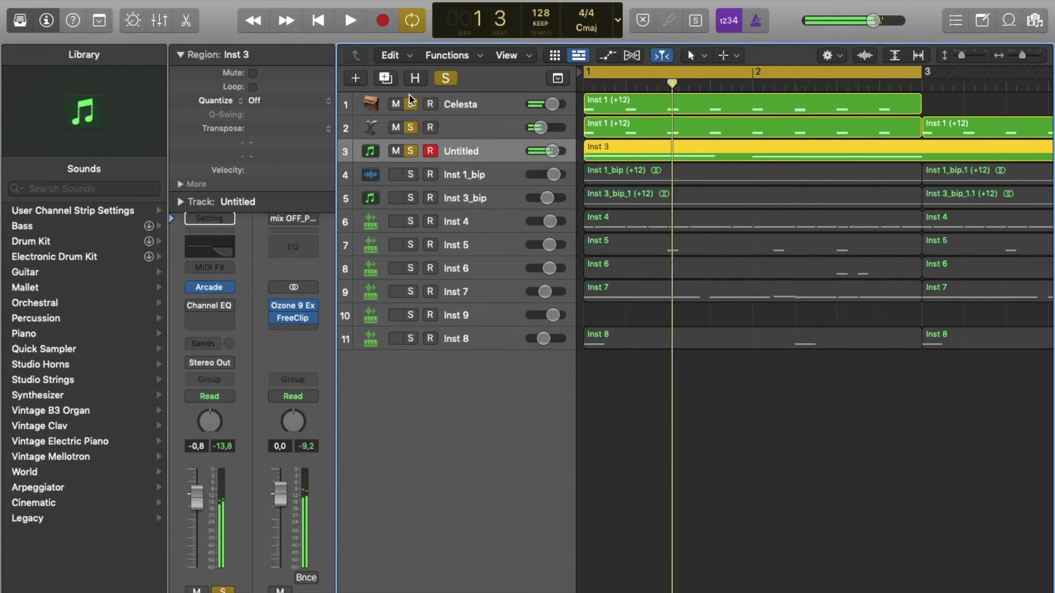
Clear all track solos and mute the Celesta and pad tracks
left_click(445, 78)
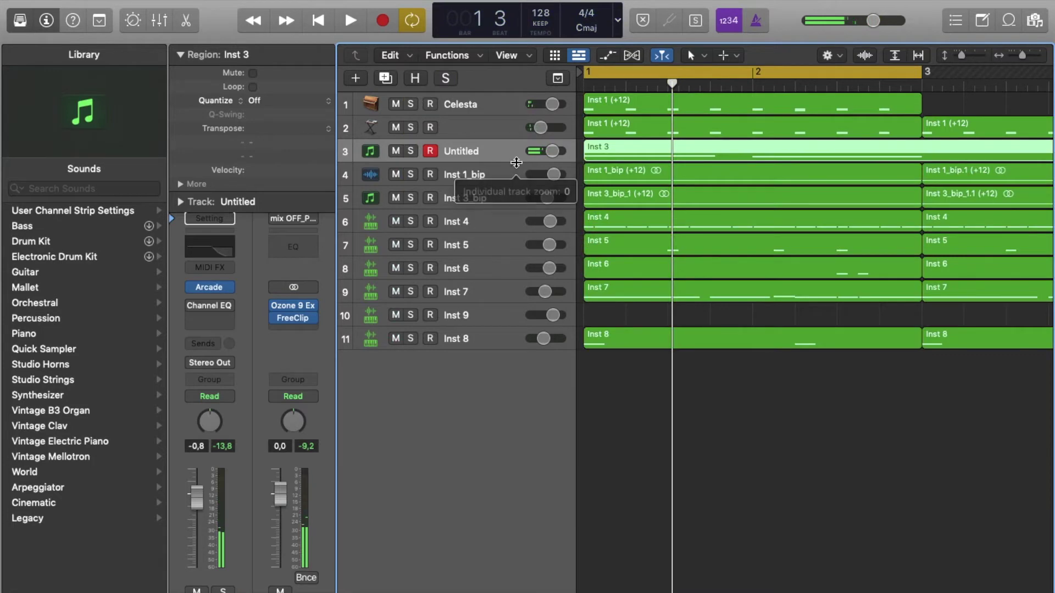
left_click_drag(395, 127, 395, 100)
Open the first Inst 1_bip audio region in the audio track editor
left_click(468, 181)
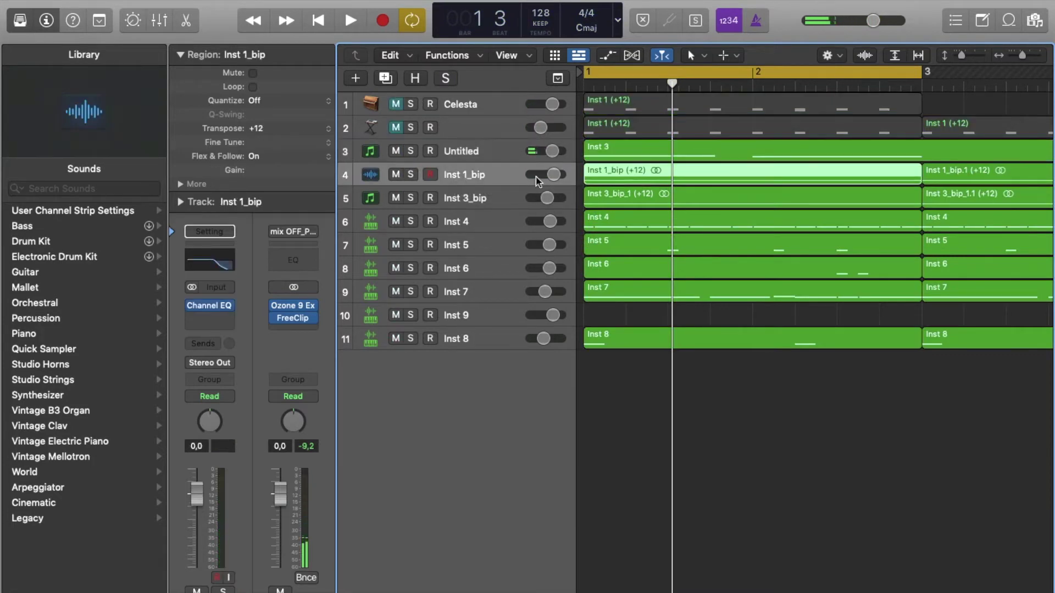
double_click(678, 181)
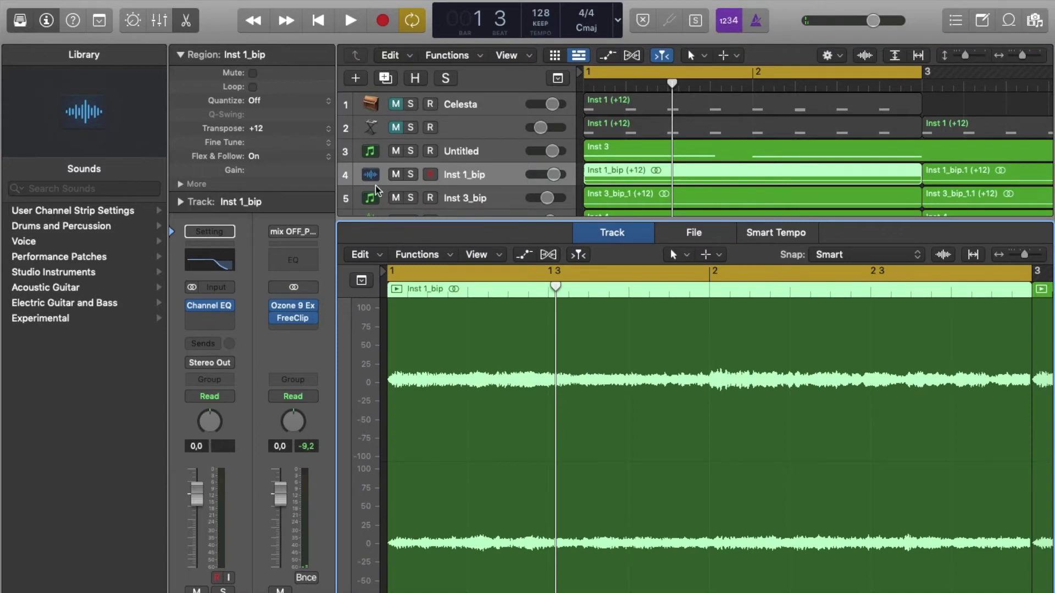
Solo the Inst 1_bip and Inst 3_bip tracks, leaving Untitled out of the solo, and play the two together
left_click(410, 174)
left_click(410, 198)
left_click(411, 151)
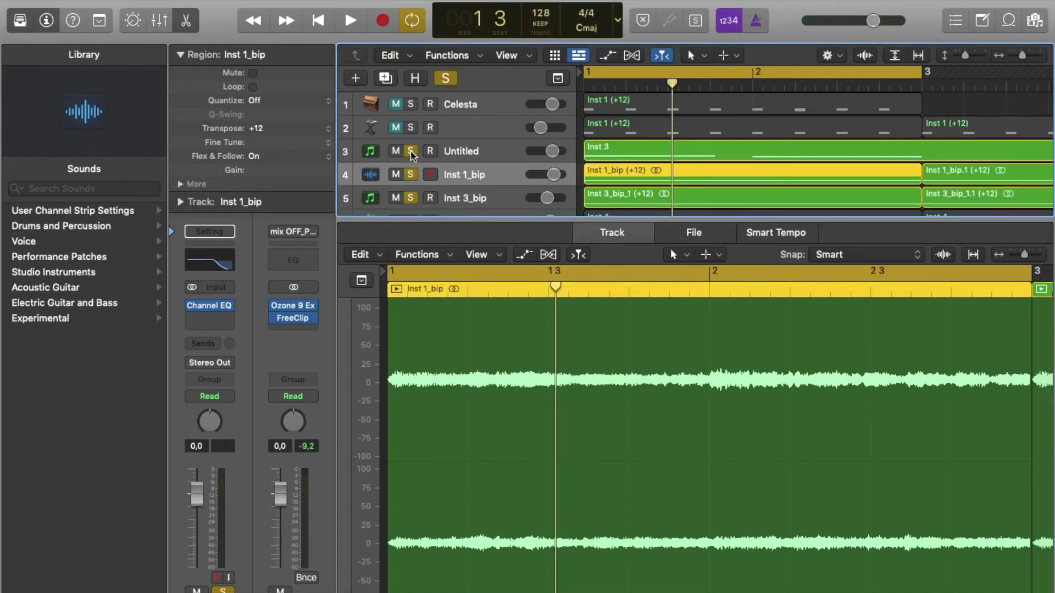
key("space")
left_click(410, 151)
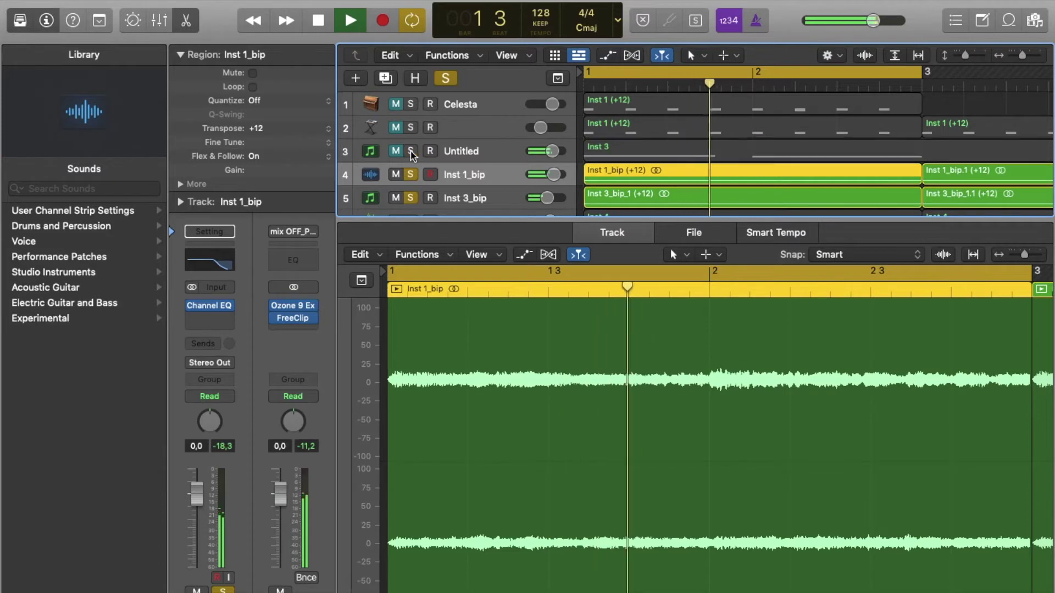
Move the pad track below the Untitled track, then close the editor and stop playback
scroll(493, 158, "down", 3)
scroll(493, 158, "up", 2)
mouse_move(457, 125)
left_mouse_down()
mouse_move(456, 156)
mouse_move(456, 144)
left_mouse_up()
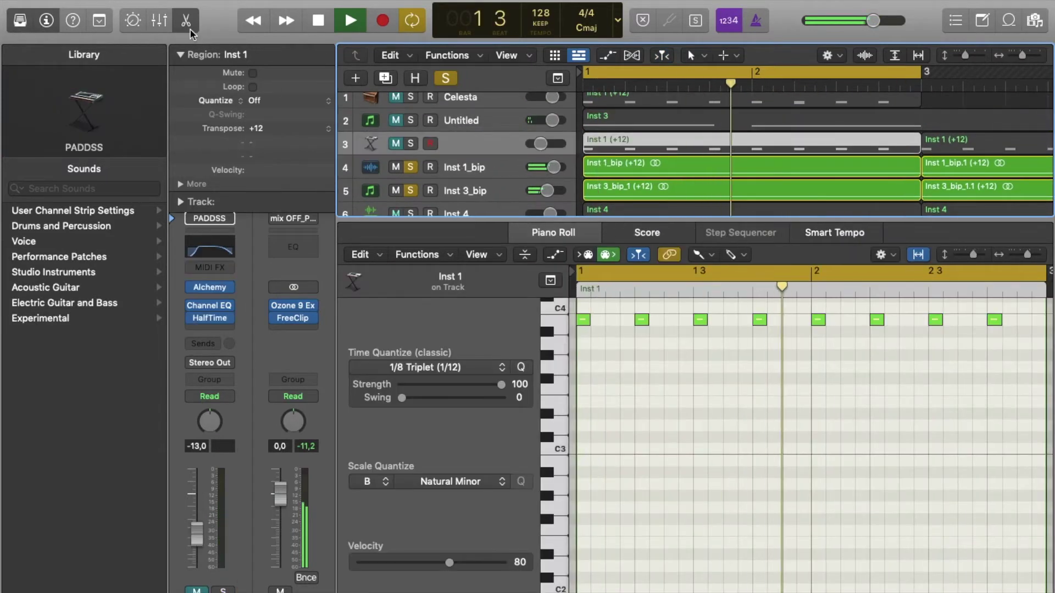
key("p")
key("space")
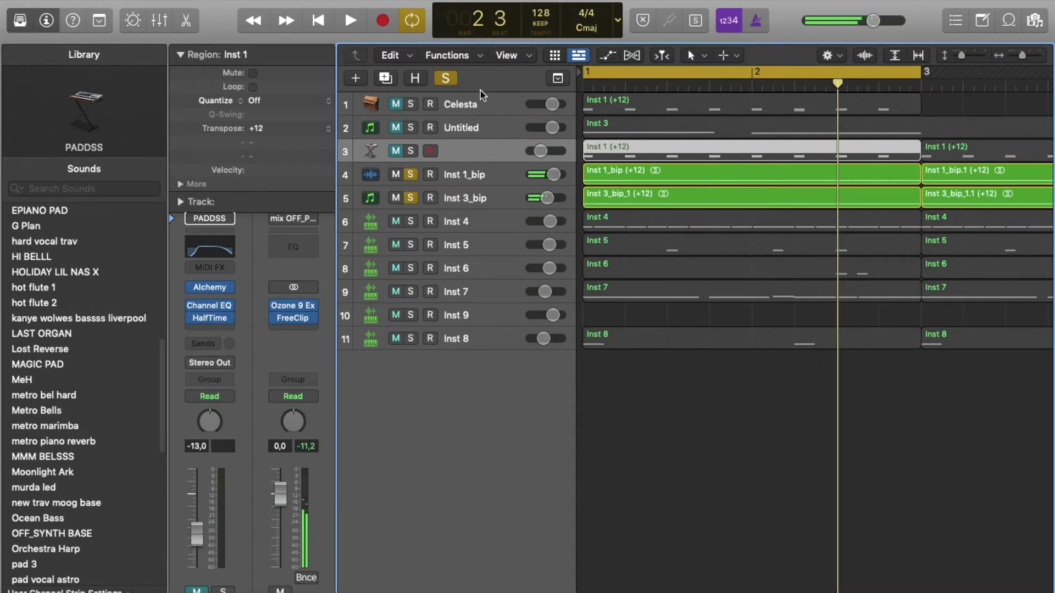
Open the first Inst 1_bip region in the audio track editor and examine the track's Channel EQ settings
left_click(473, 171)
double_click(713, 176)
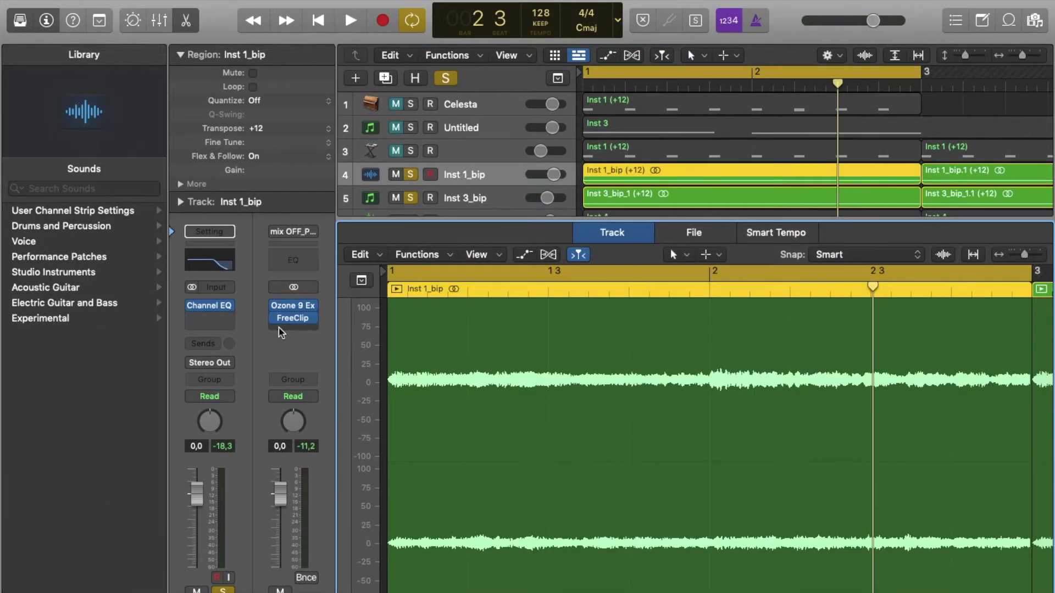
scroll(635, 144, "down", 2)
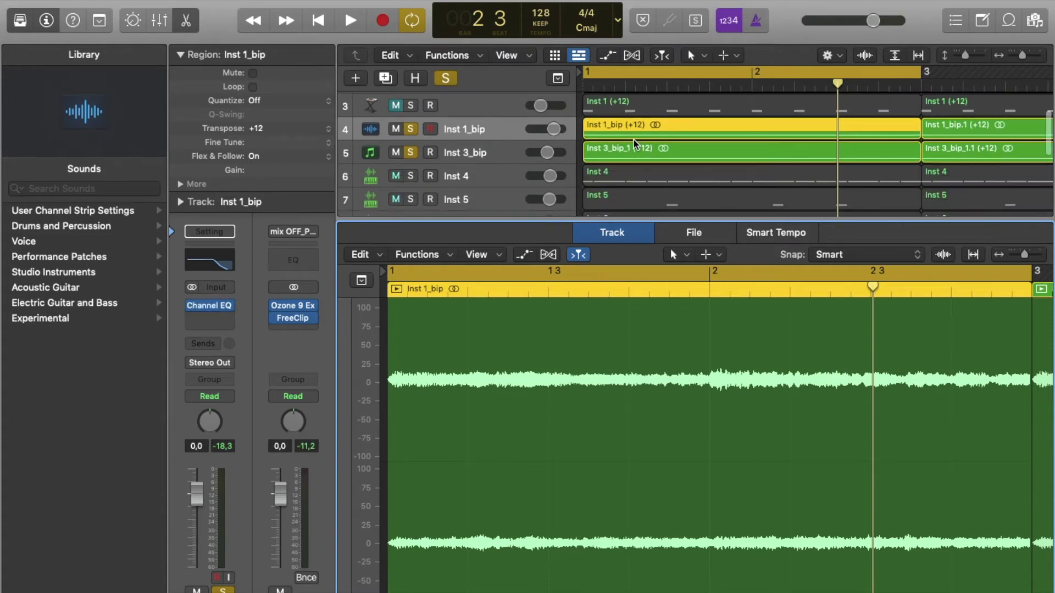
left_click(213, 306)
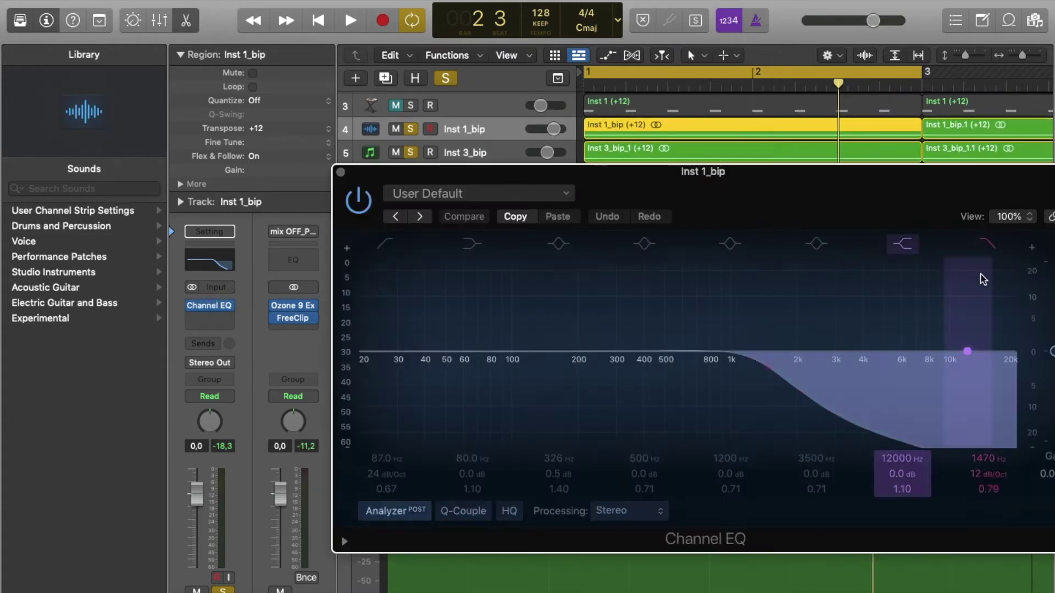
left_click(344, 172)
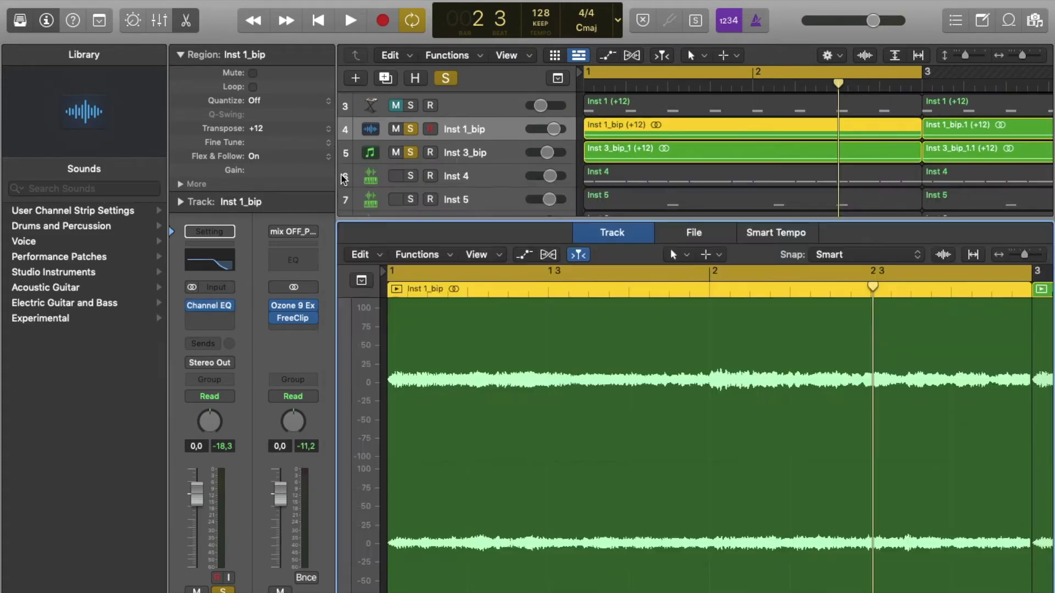
Solo only the Inst 3_bip track, play it and examine its Channel EQ settings
left_click(452, 151)
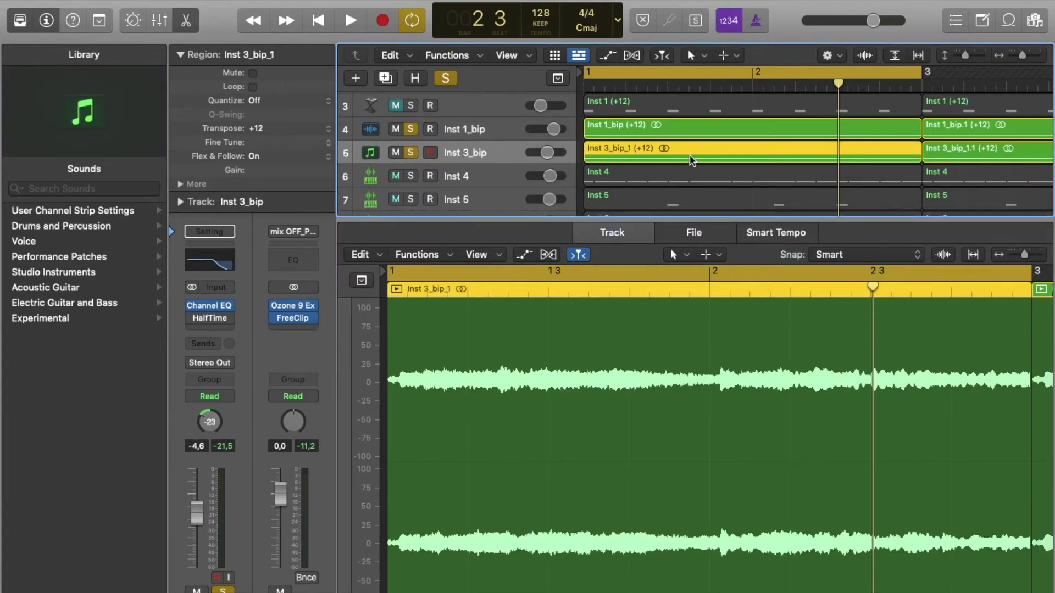
left_click(410, 129)
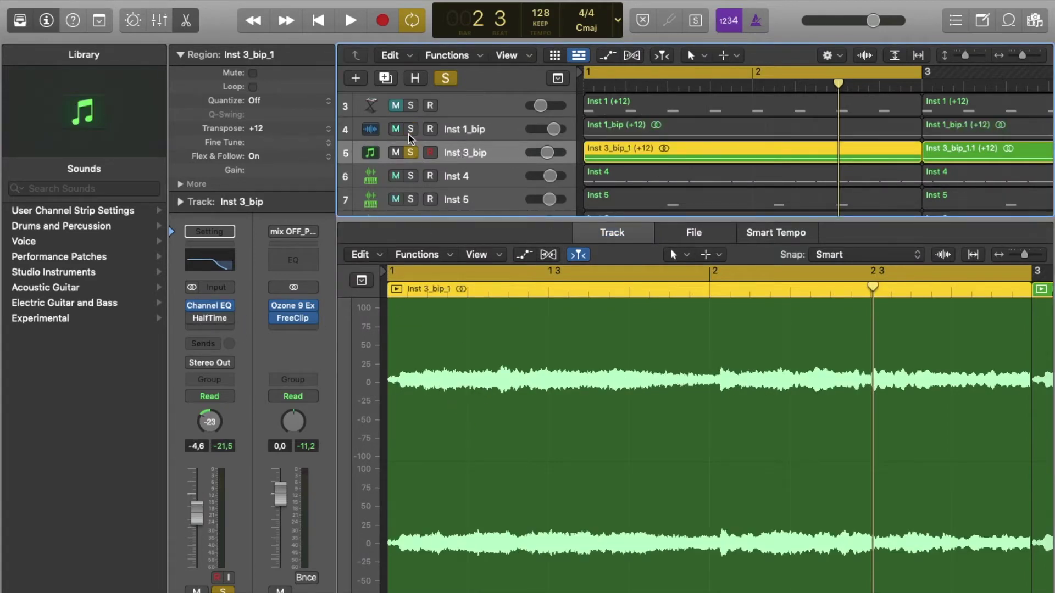
key("space")
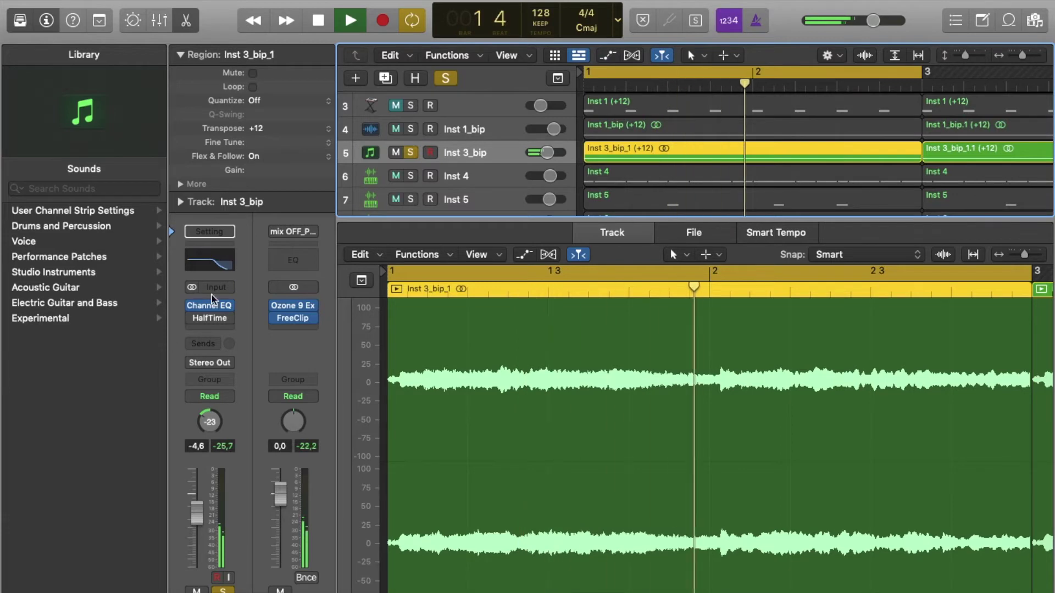
left_click(214, 308)
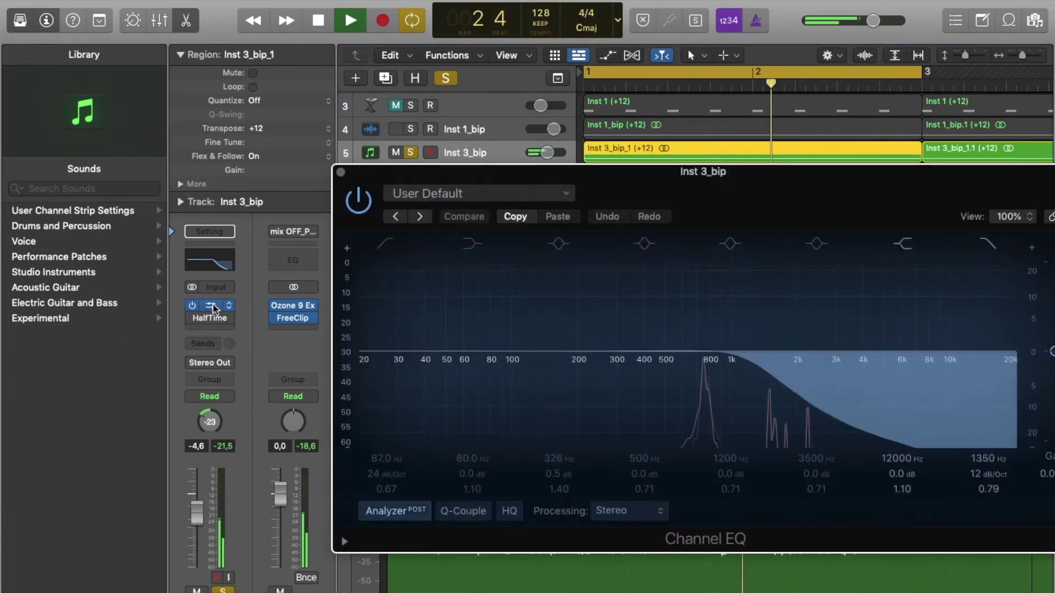
left_click(341, 172)
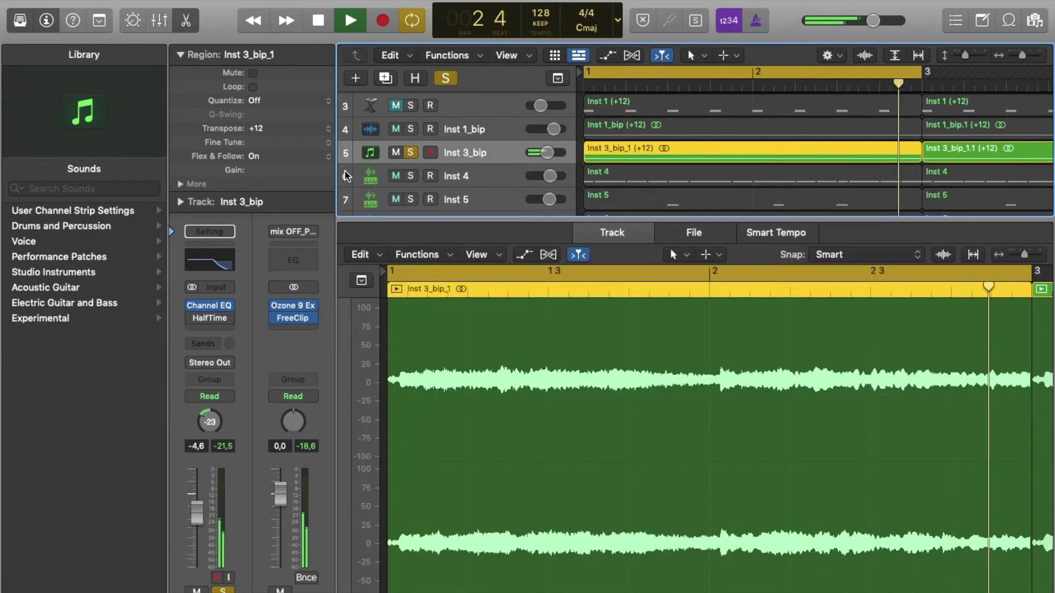
Close the audio track editor, stop playback and clear all track solos
left_click(186, 20)
key("space")
left_click(445, 80)
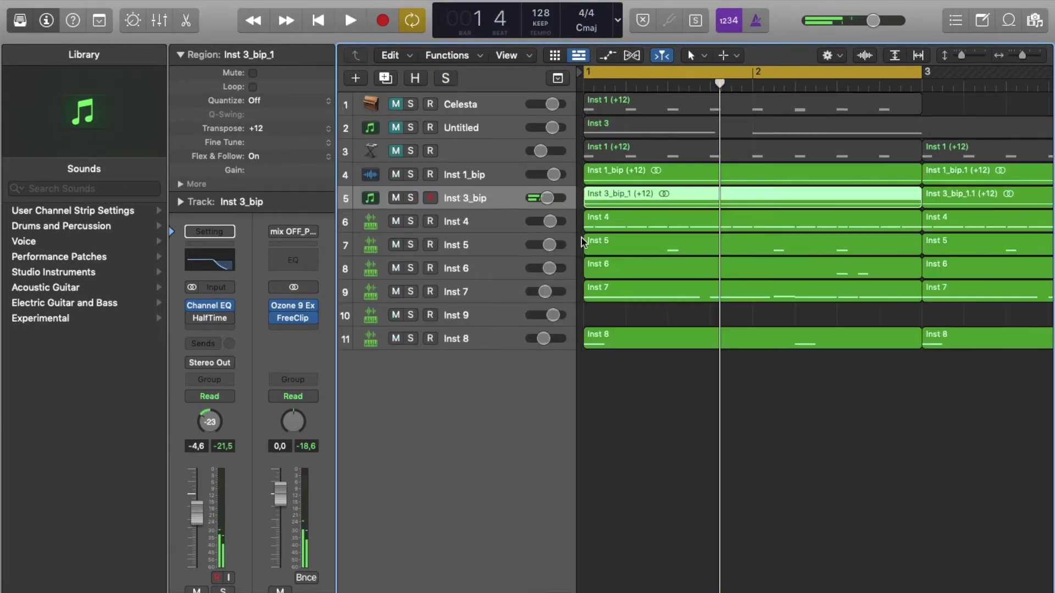
Set a two-bar cycle range from bar 9 to bar 11
scroll(654, 181, "right", 10)
scroll(686, 125, "right", 10)
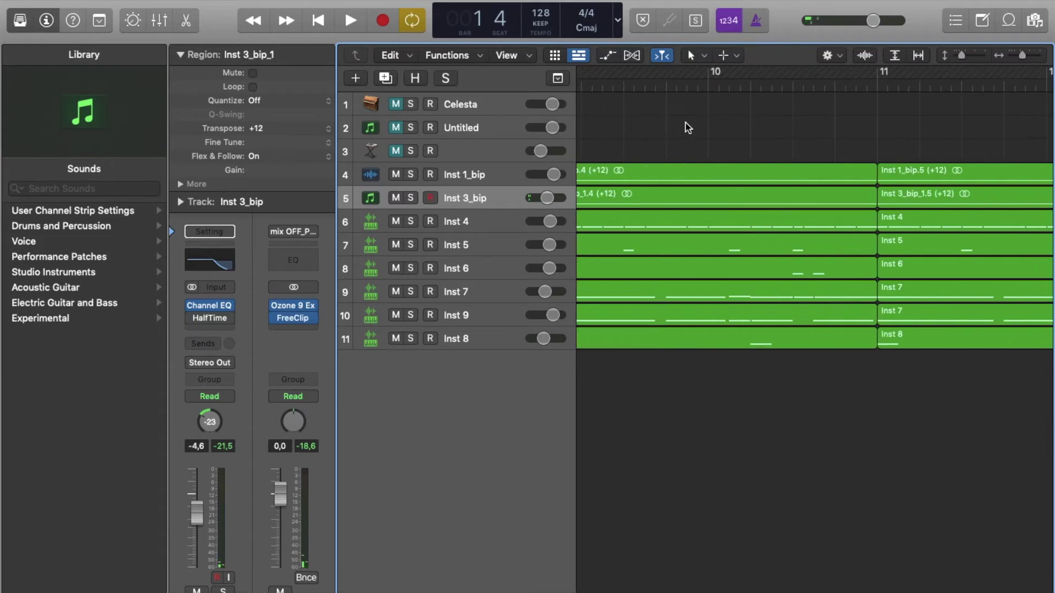
left_click_drag(671, 77, 1009, 83)
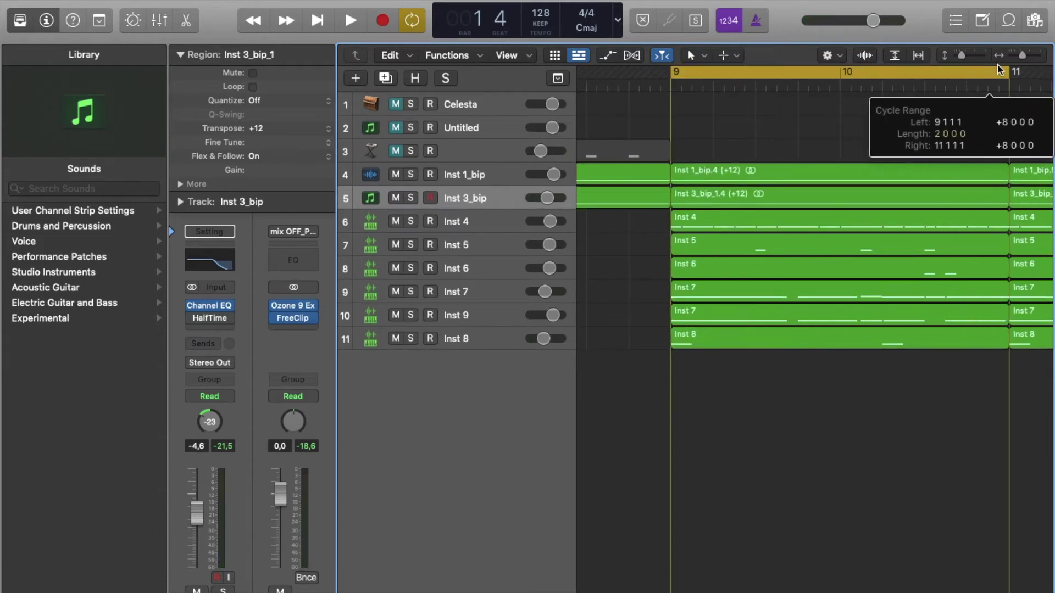
Solo only the Inst 4 track and open its region at bar 9 in the Piano Roll
left_click(521, 226)
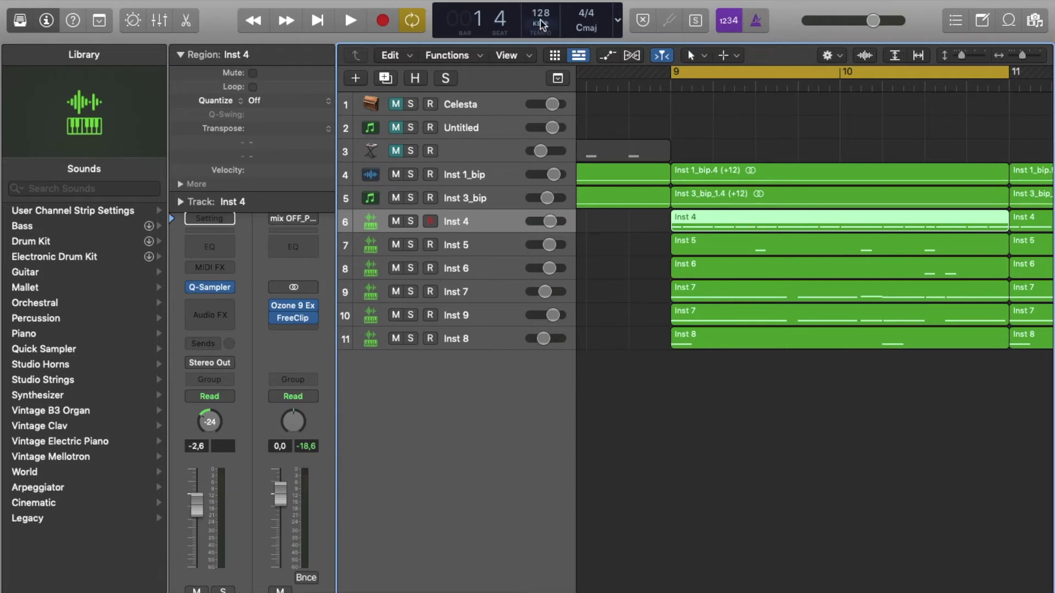
left_click_drag(411, 221, 405, 358)
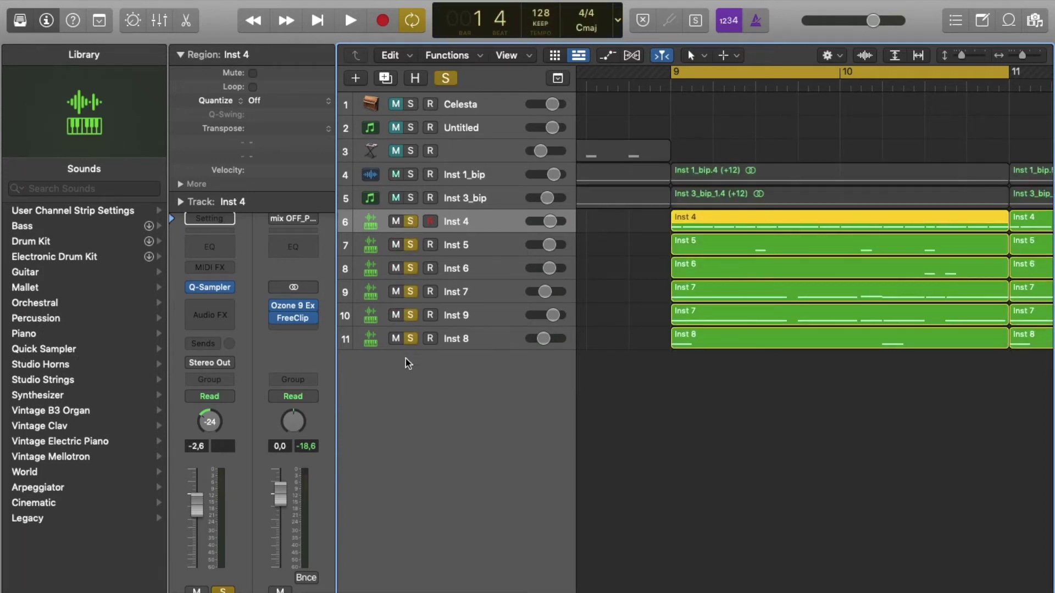
left_click_drag(411, 244, 411, 338)
double_click(741, 227)
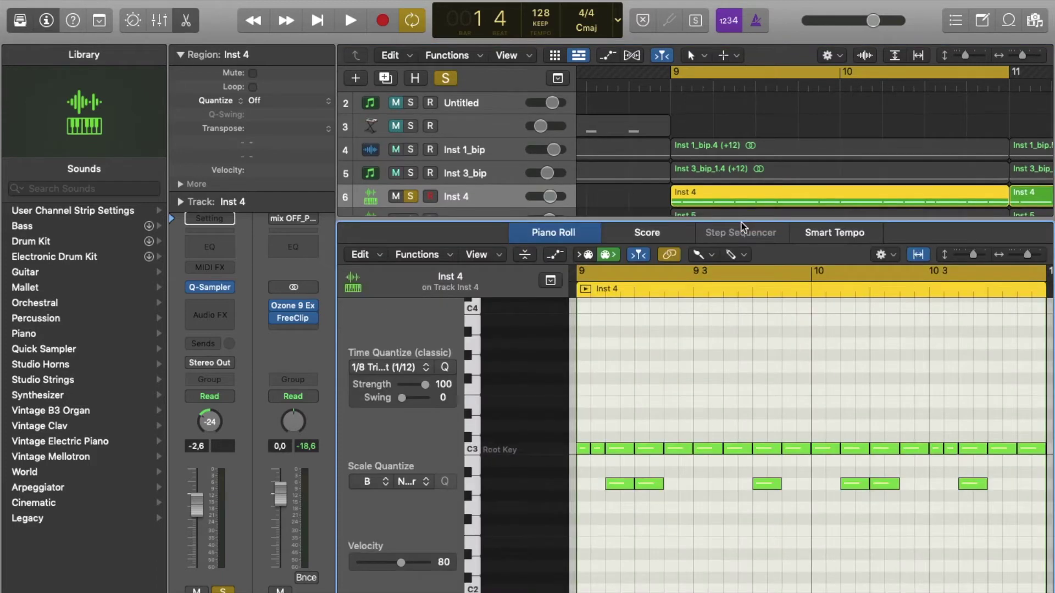
Play the soloed Inst 4 part while viewing its notes, then stop playback
key("space")
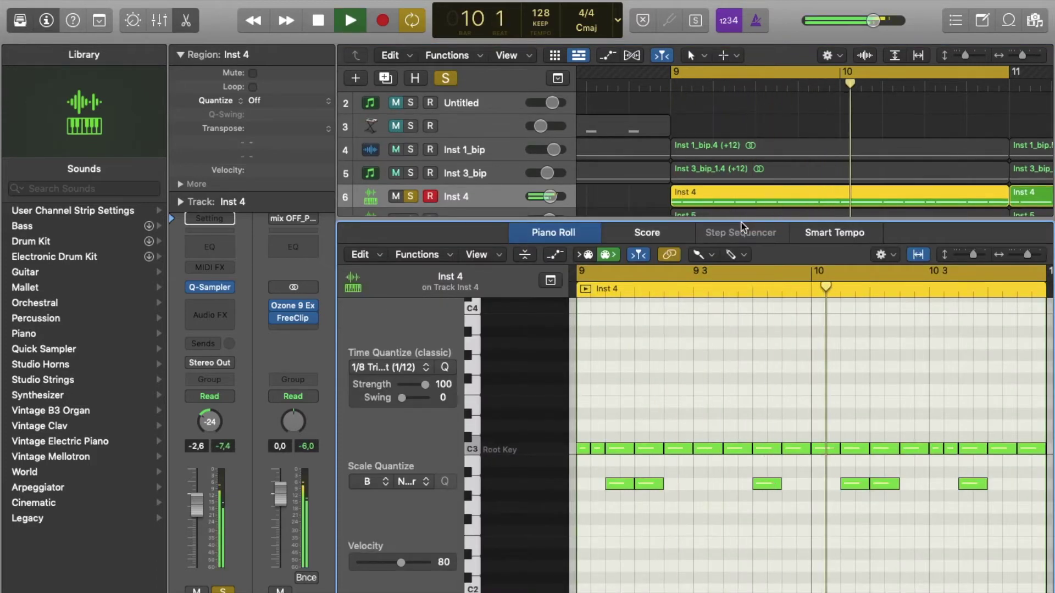
key("space")
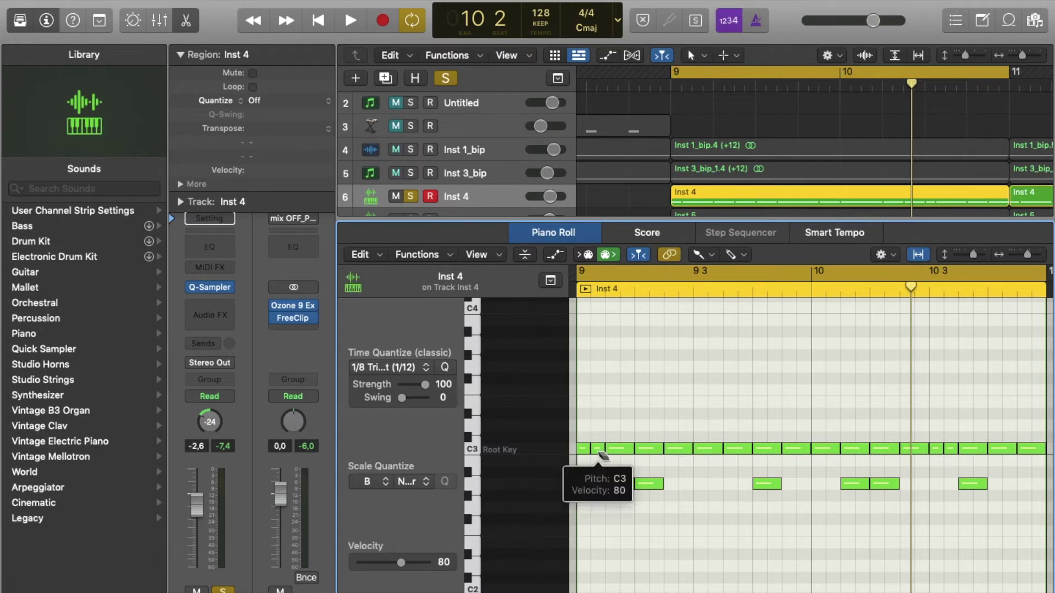
key("space")
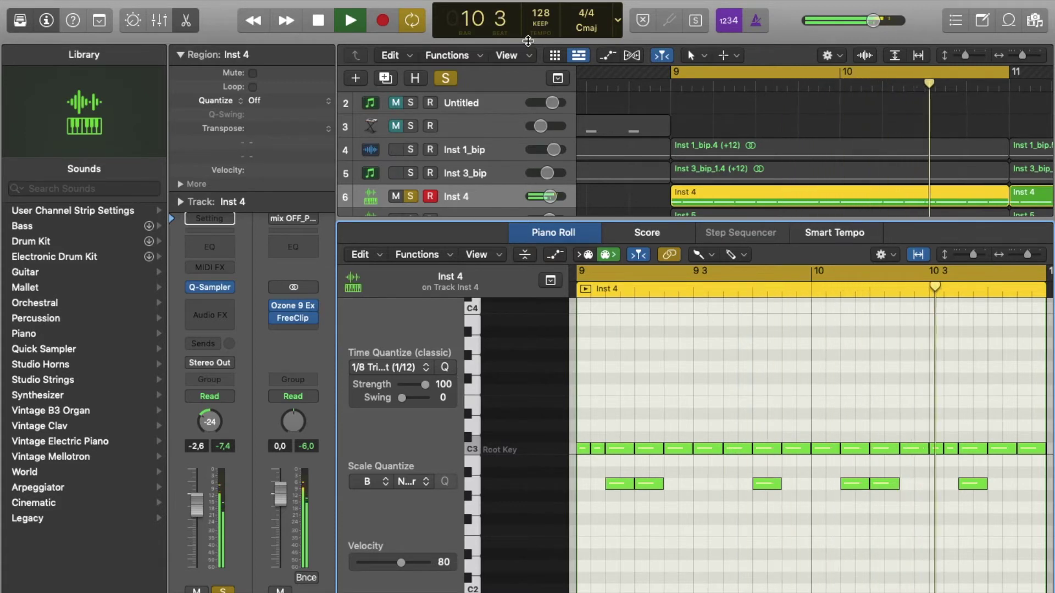
scroll(549, 177, "down", 2)
scroll(548, 177, "down", 1)
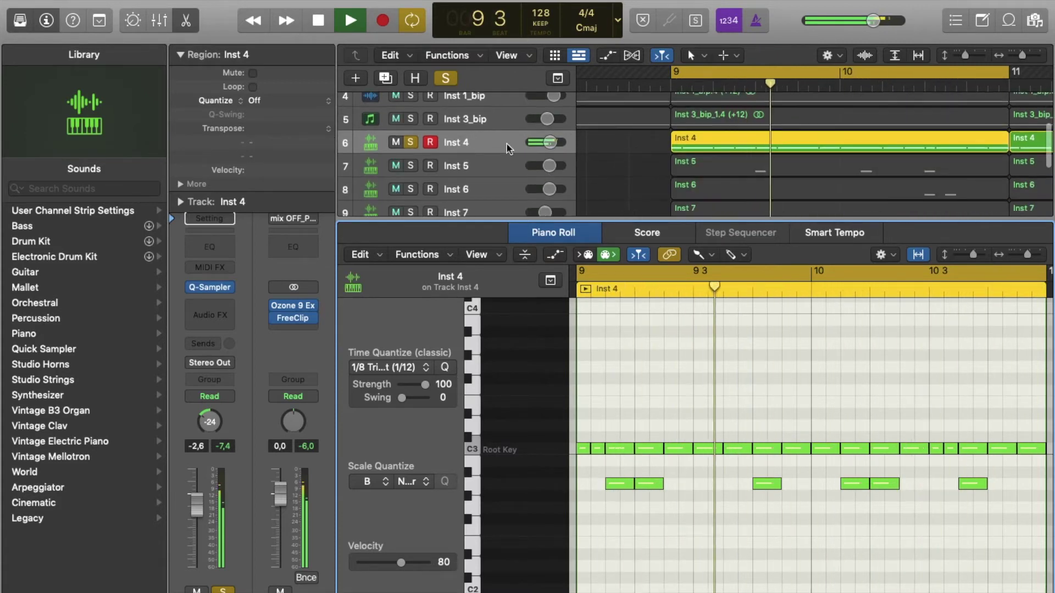
key("space")
Solo only the Inst 5 track and play its part with its notes shown in the Piano Roll
left_click(456, 160)
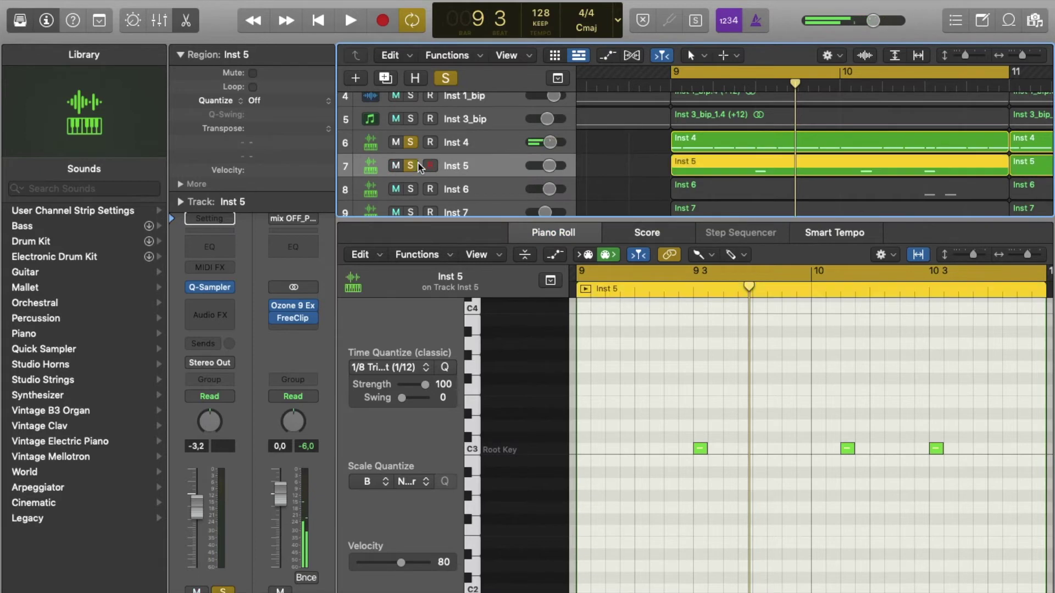
key("space")
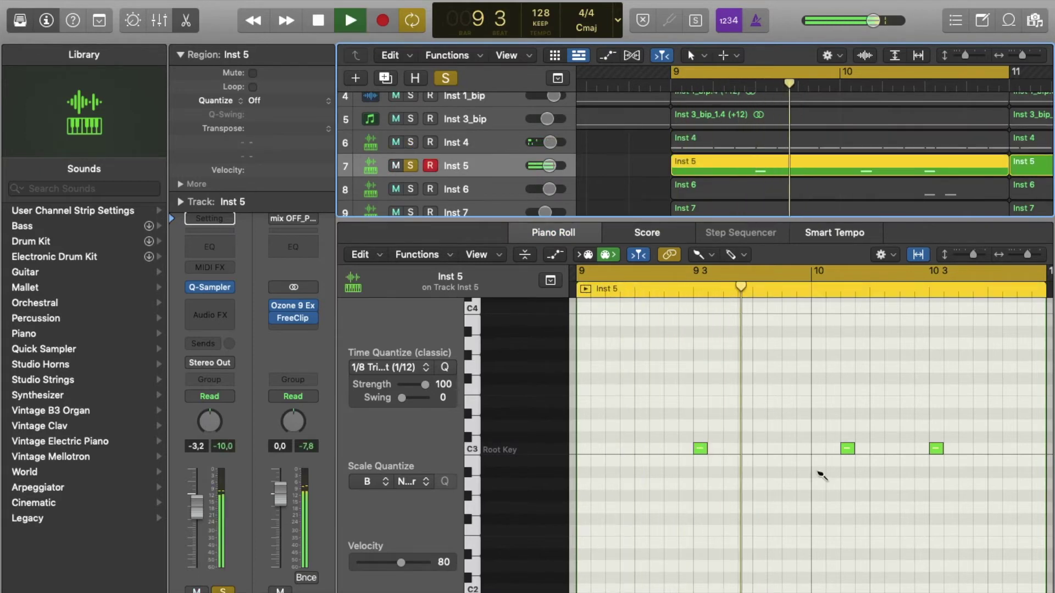
key("space")
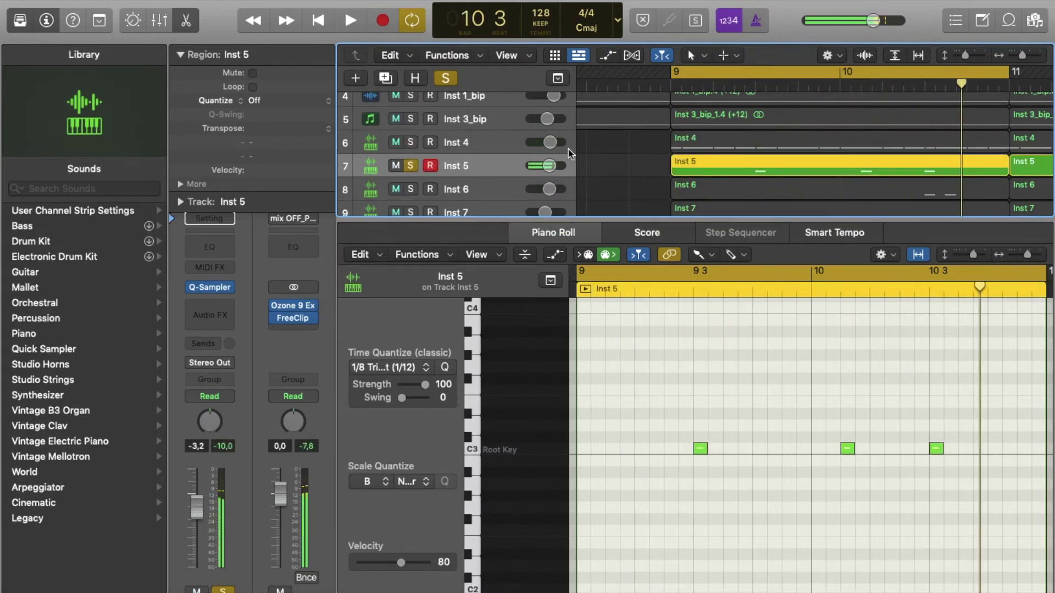
Solo only the Inst 6 track and play its part with its notes shown in the Piano Roll
scroll(413, 164, "down", 3)
left_click(410, 156)
left_click(410, 132)
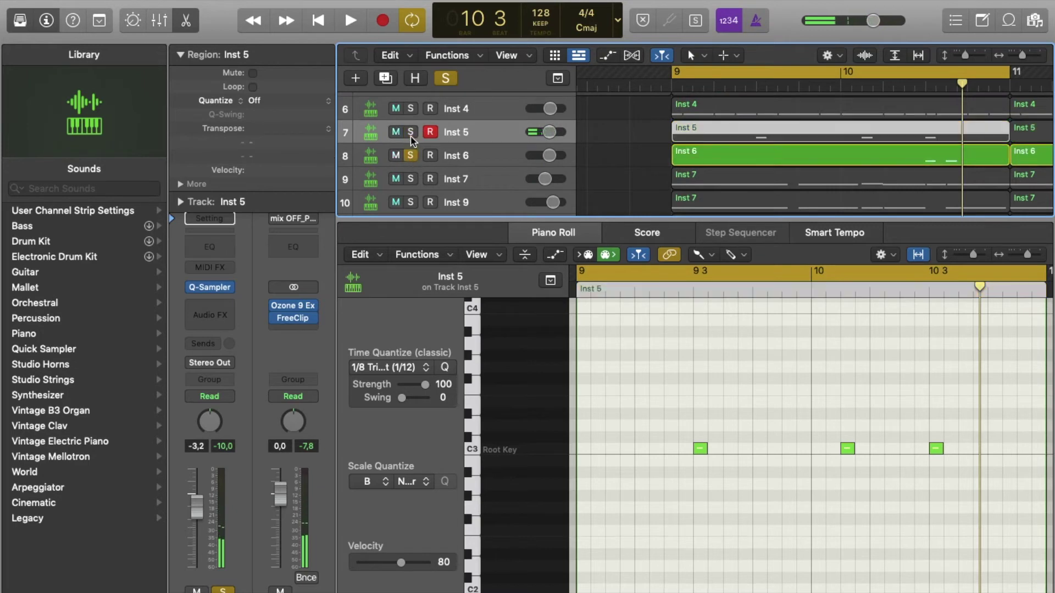
key("space")
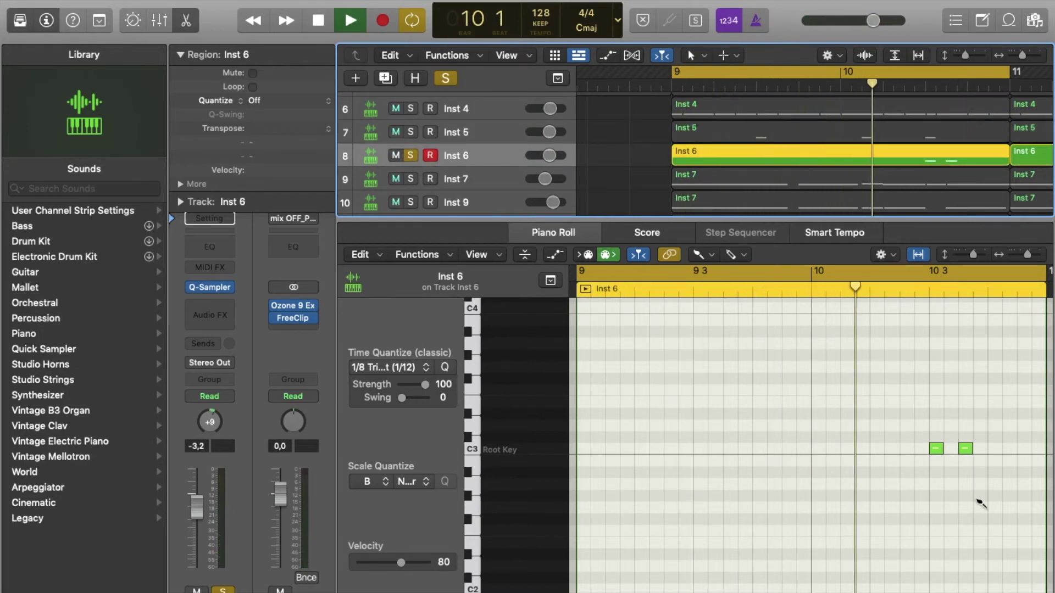
Switch the solo to the Inst 7 track and play its part with its notes shown
scroll(609, 156, "down", 1)
scroll(610, 157, "down", 1)
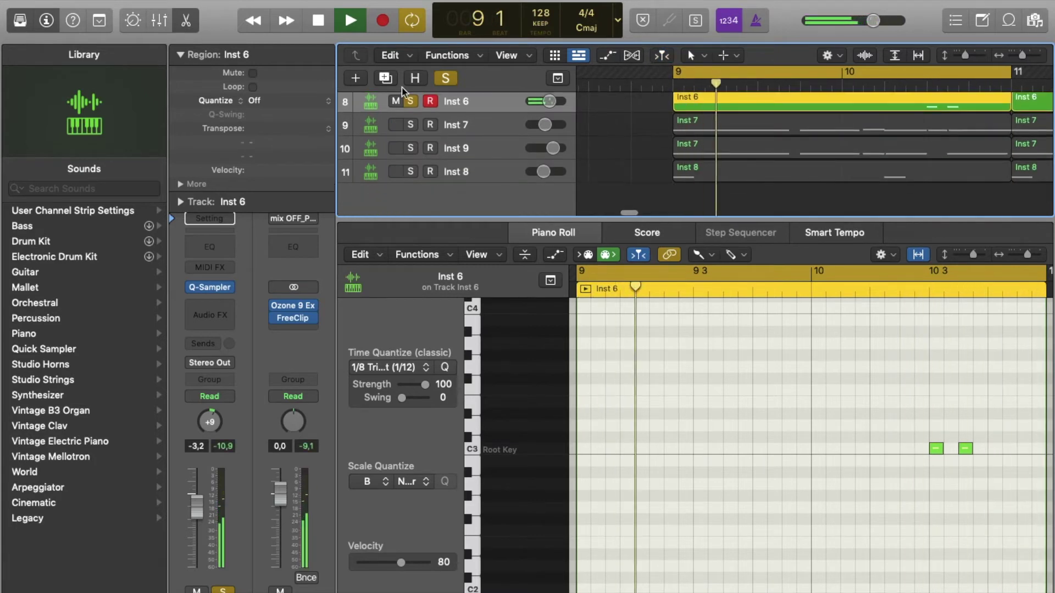
key("space")
left_click(408, 132)
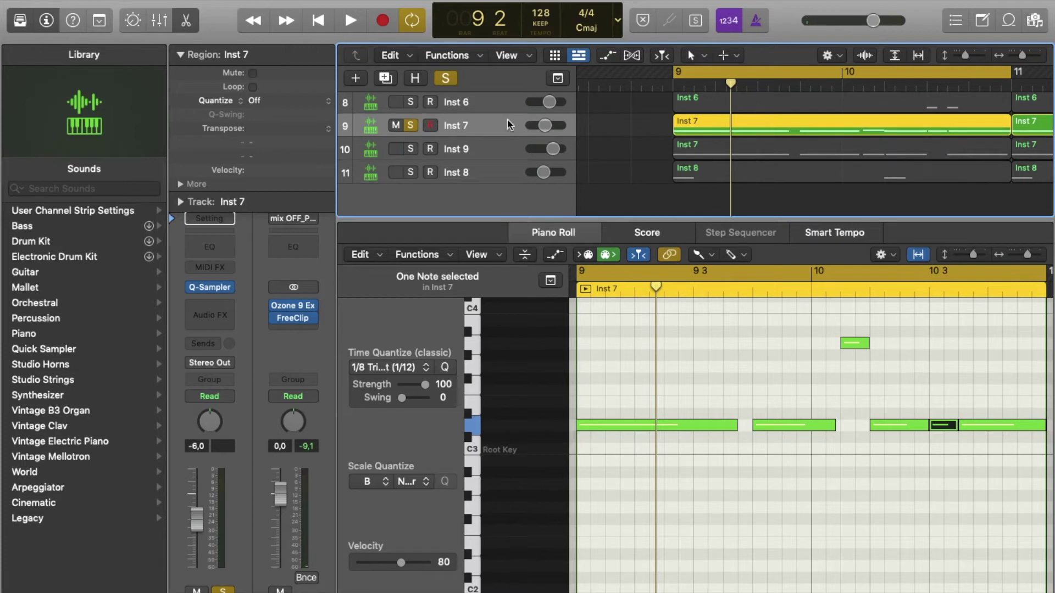
key("space")
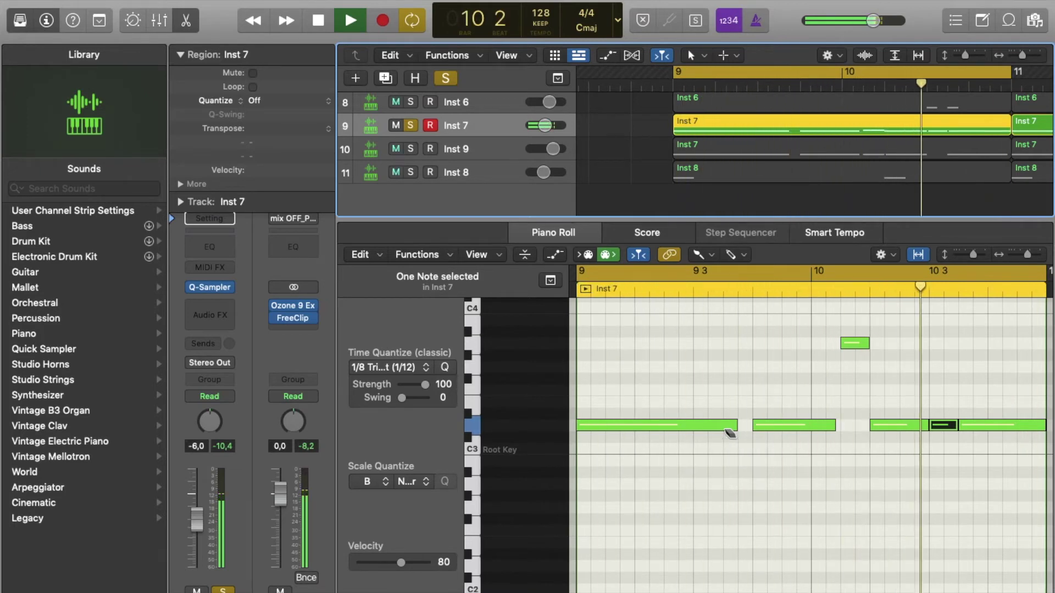
Solo only the Inst 9 track and play its part, then add Inst 7 back to the solo to hear both
left_click(412, 150)
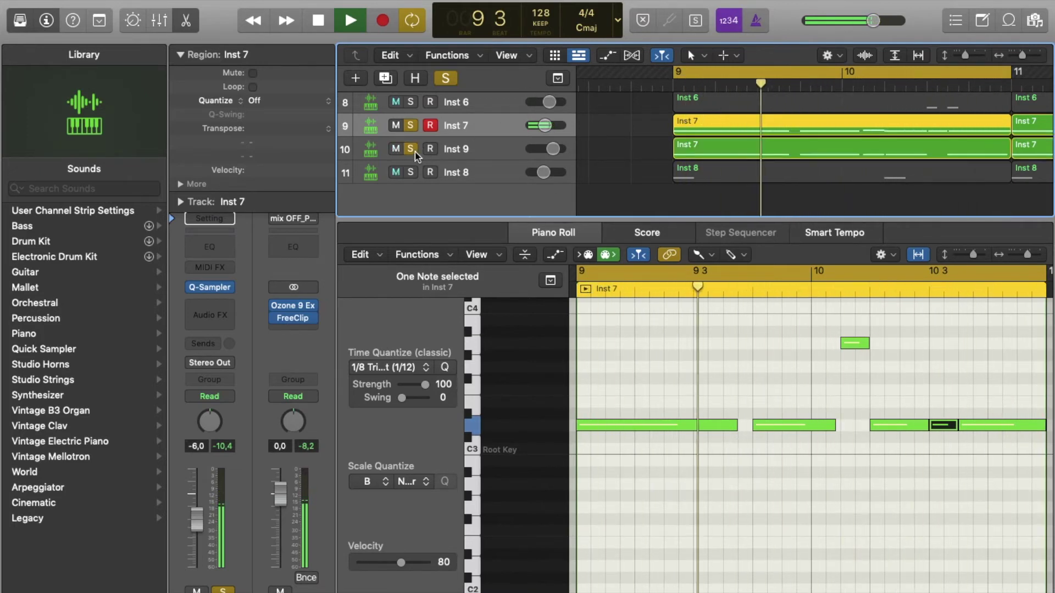
key("space")
left_click(410, 128)
left_click(464, 146)
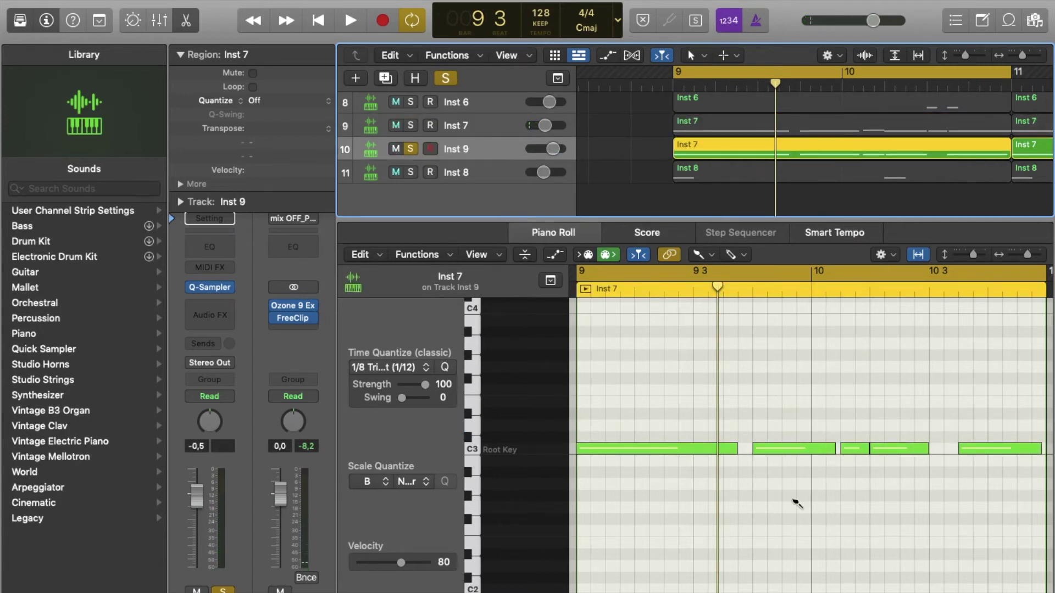
key("space")
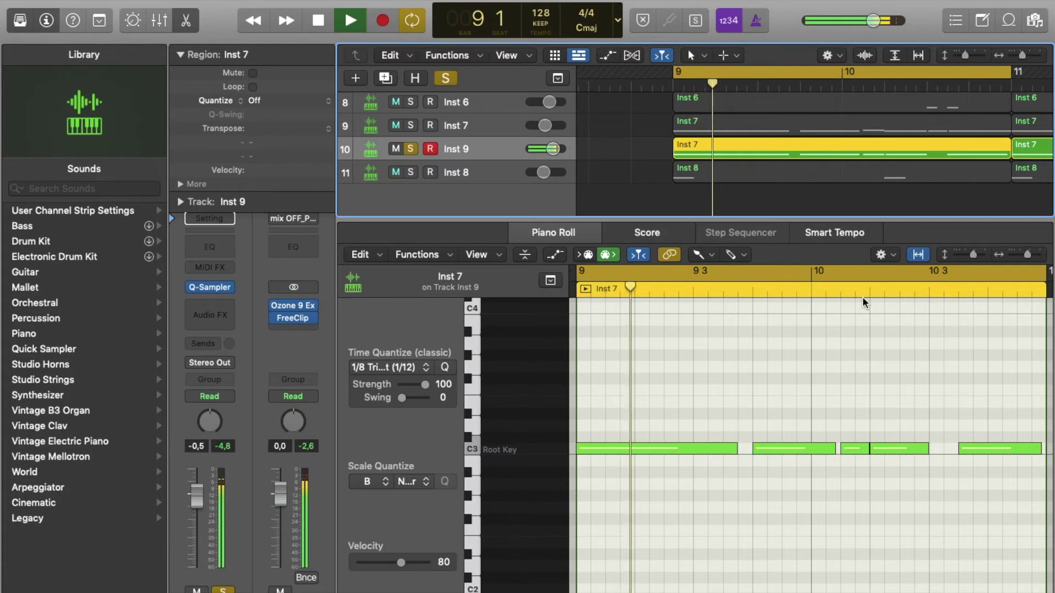
left_click(411, 126)
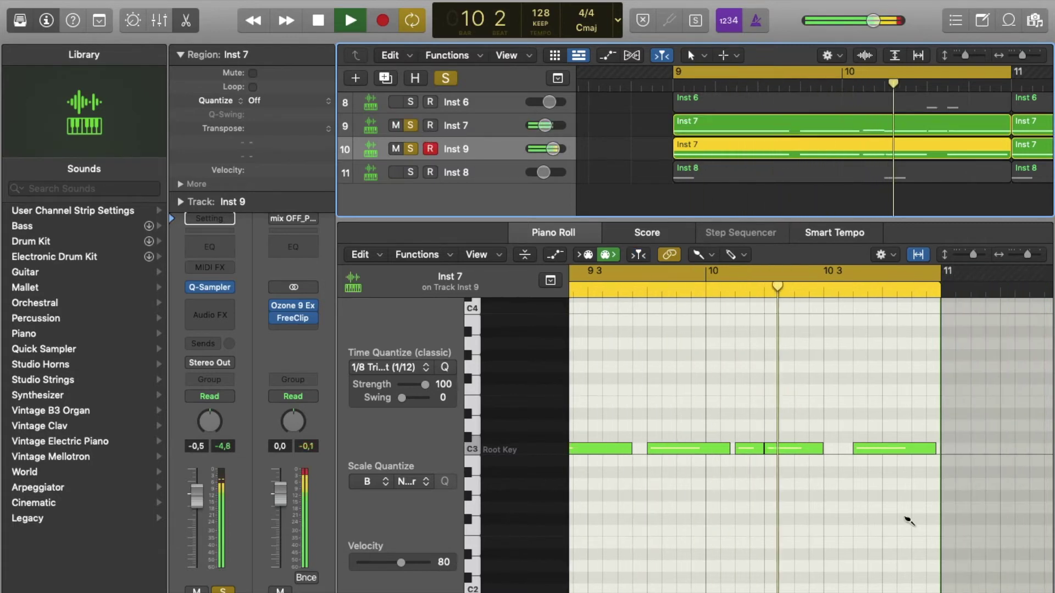
Show the notes on the Inst 7 and Inst 9 tracks and add Inst 5 to the solo to hear all three
left_click(964, 135)
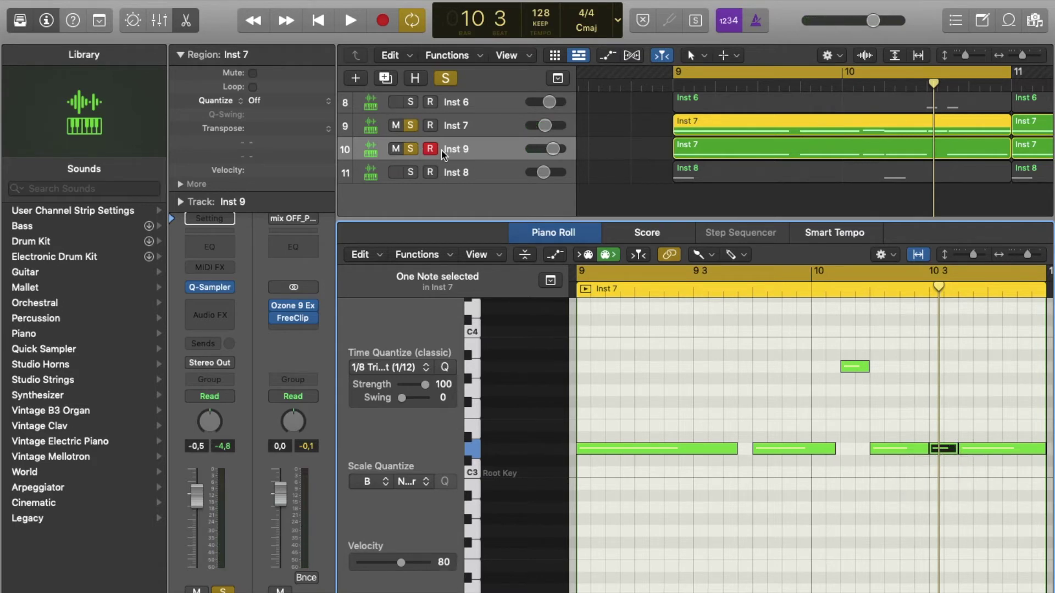
scroll(484, 152, "up", 2)
left_click(411, 118)
key("space")
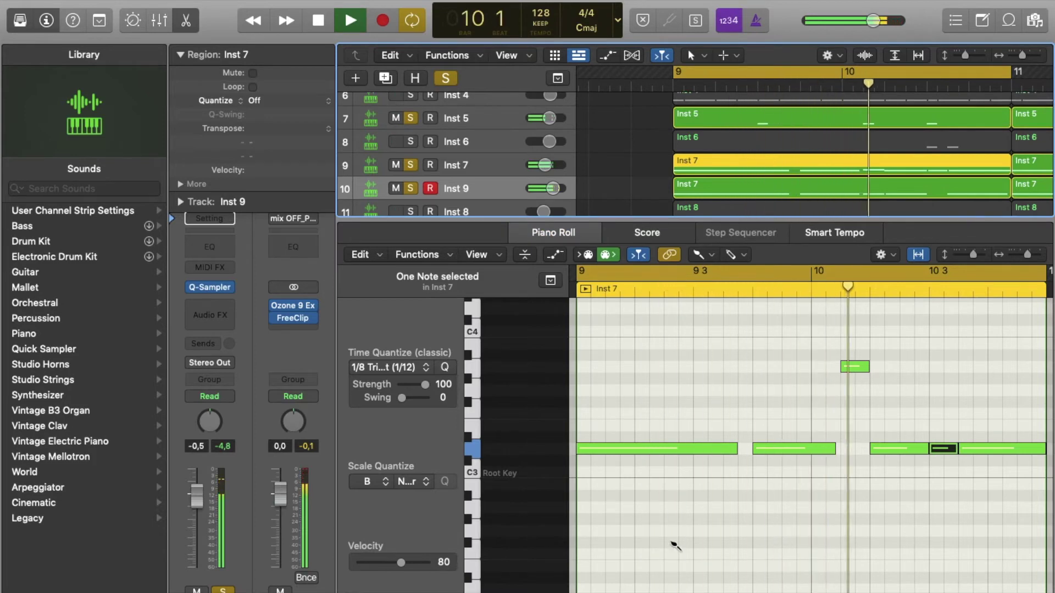
key("space")
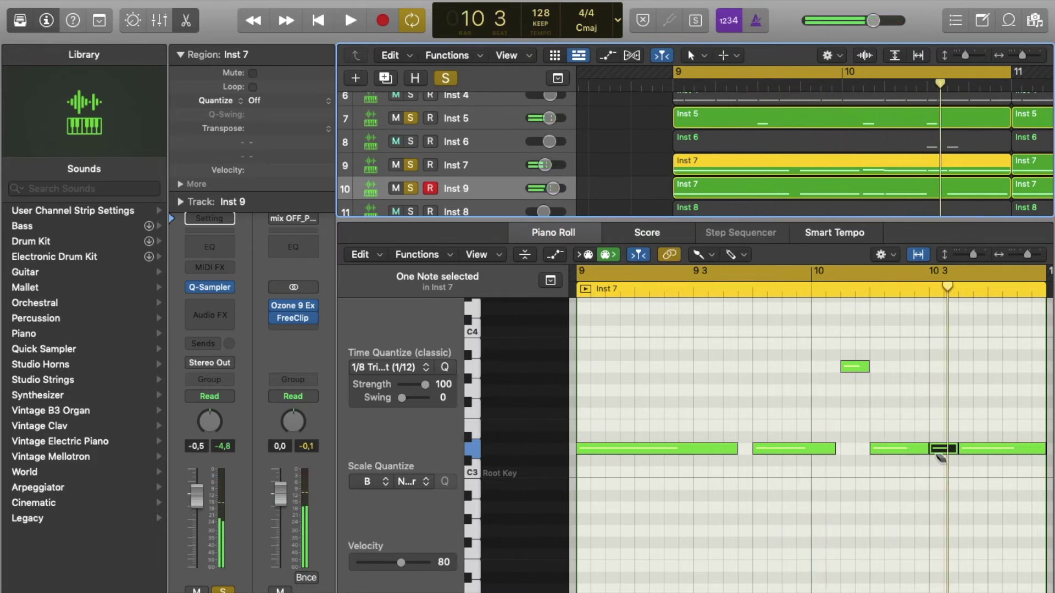
scroll(917, 154, "down", 3)
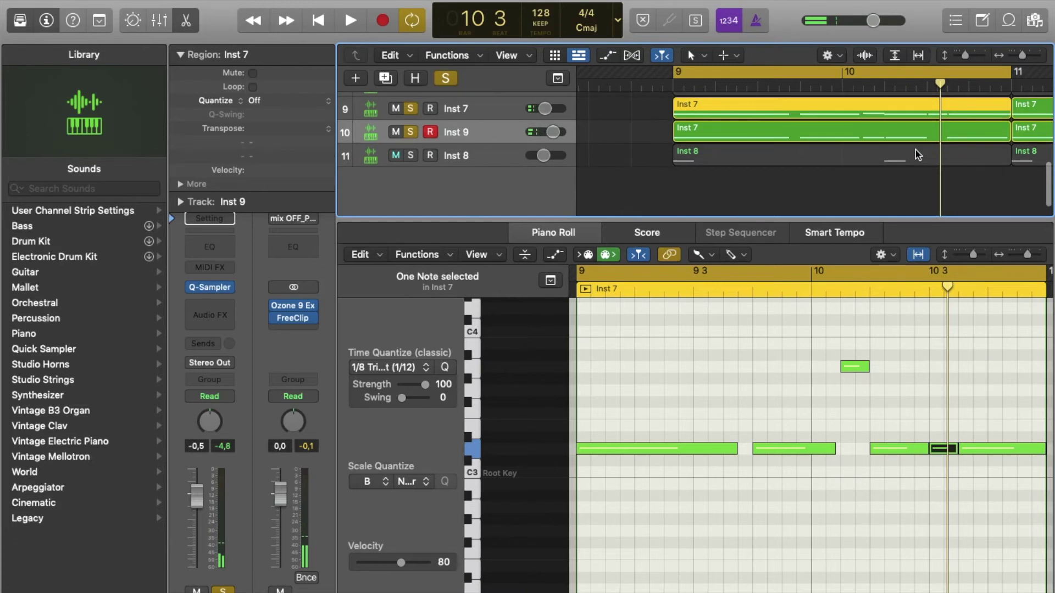
left_click(922, 128)
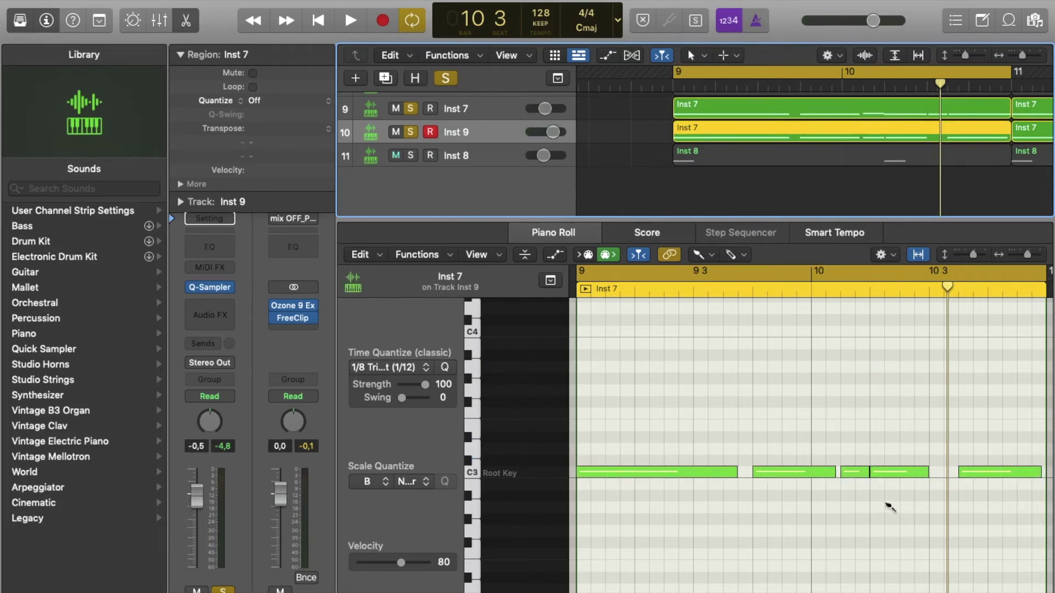
Solo only the Inst 8 track, play its part with its notes shown, and close the Piano Roll
left_click(412, 157)
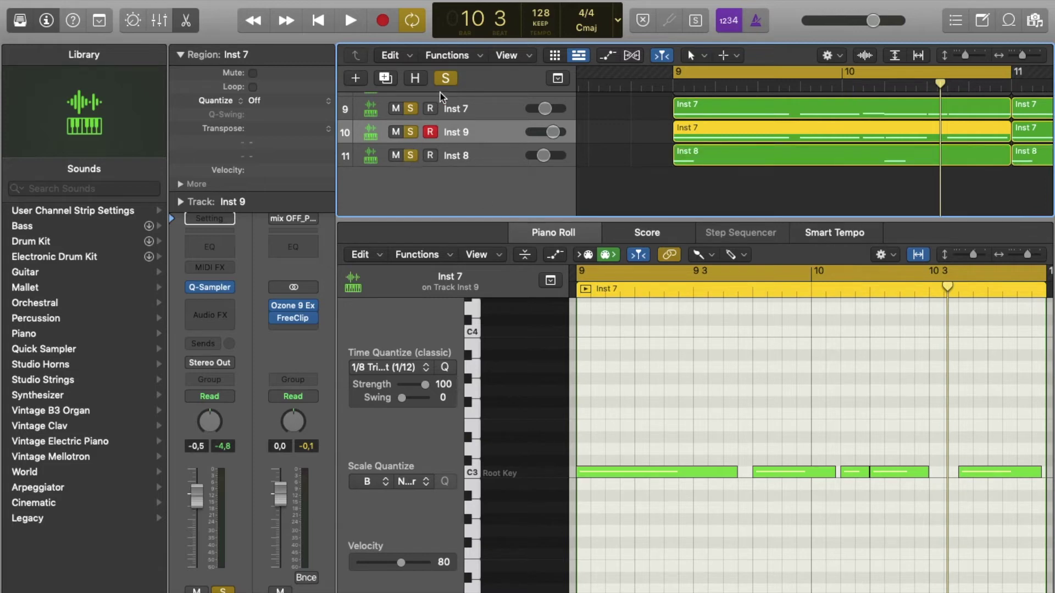
left_click(411, 156)
key("space")
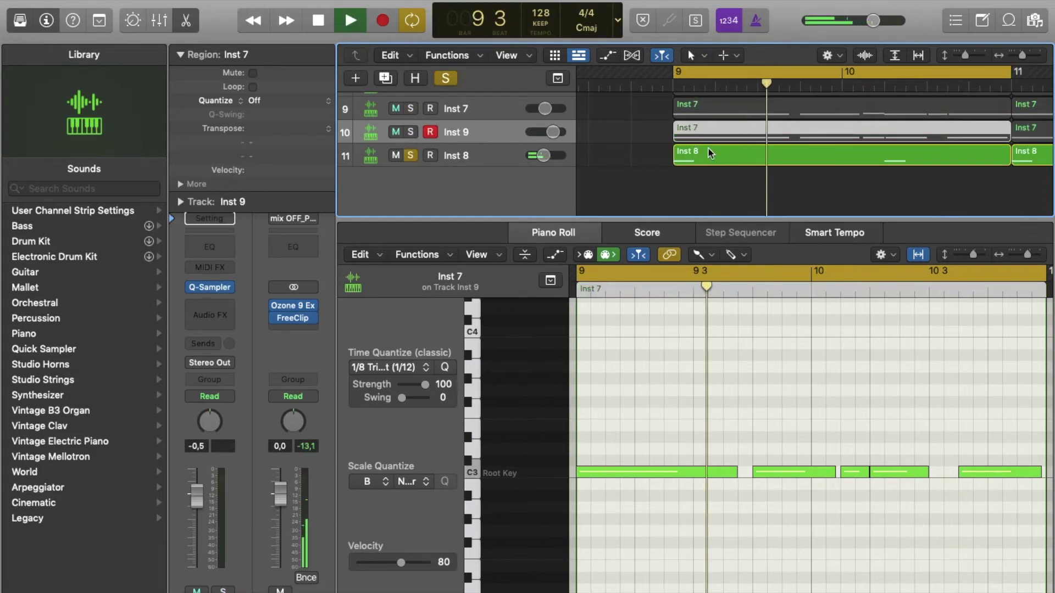
left_click(708, 150)
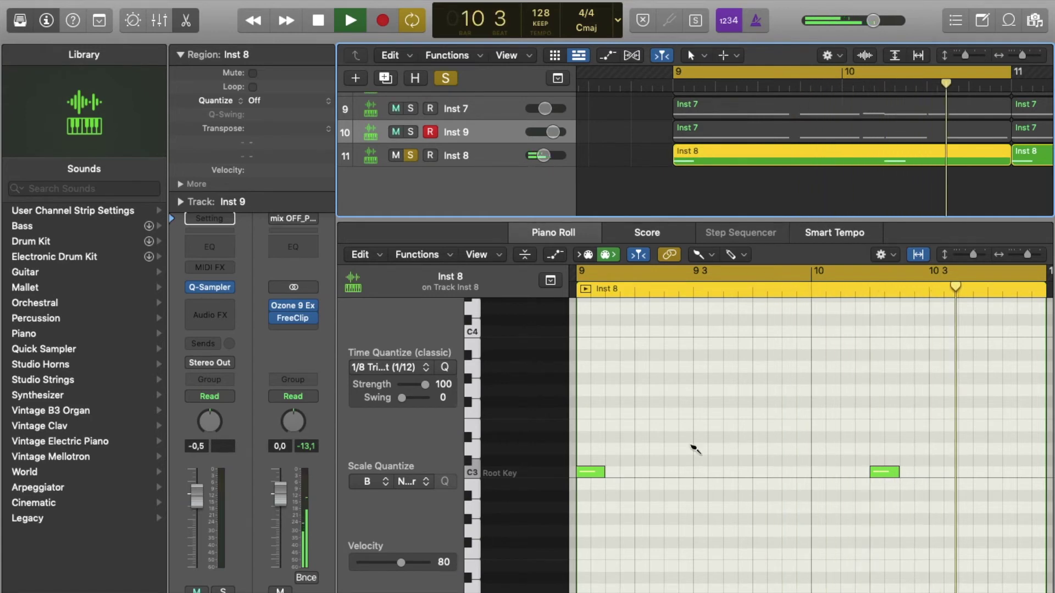
key("space")
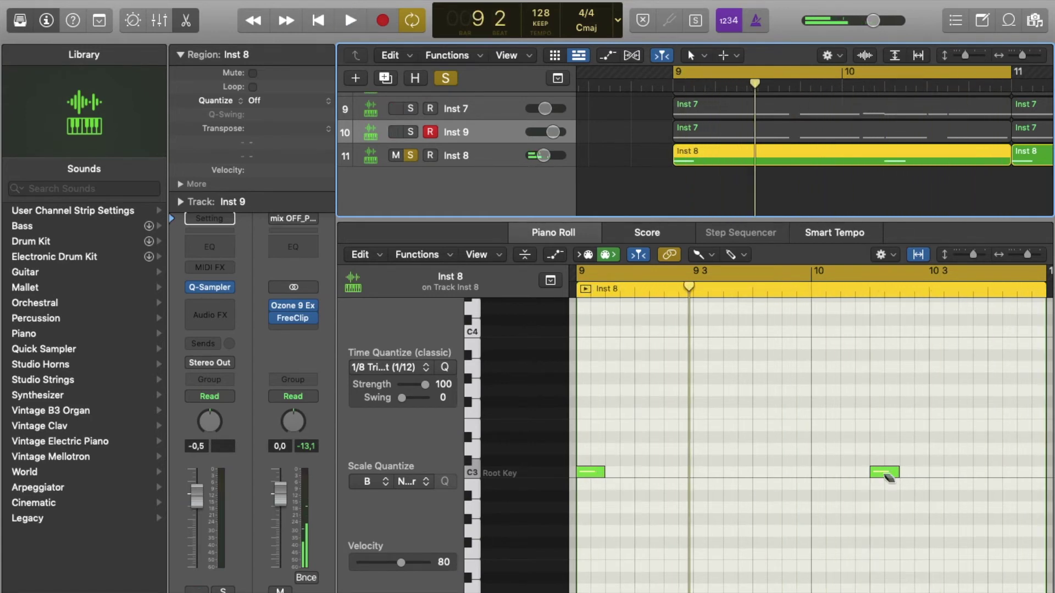
left_click(195, 32)
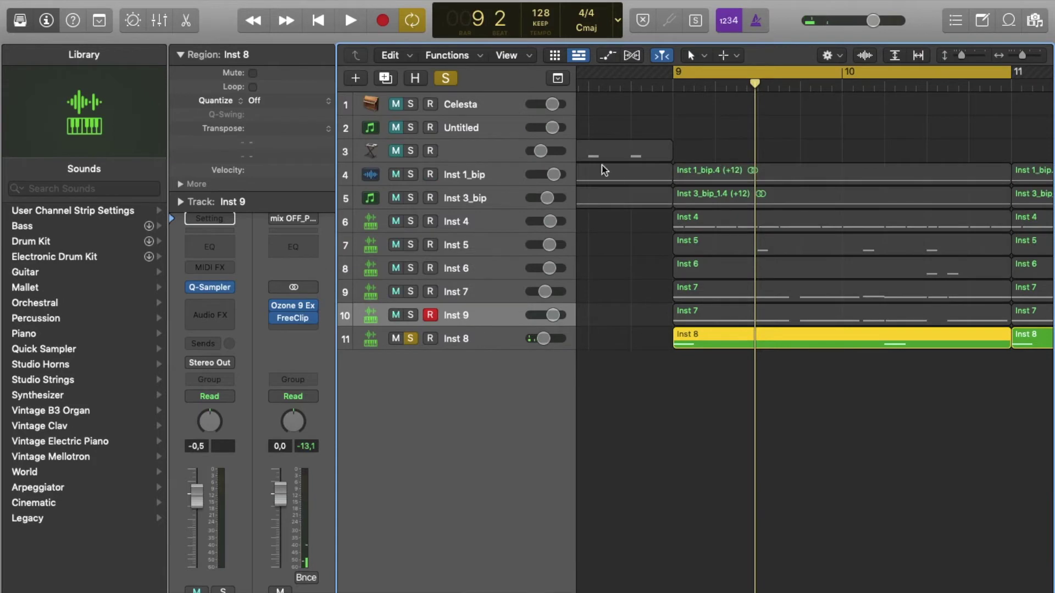
Add the Inst 4, 5, 6, 7 and 9 tracks to the Inst 8 solo and play all the drums together
left_click(410, 245)
left_click_drag(412, 221, 411, 315)
left_click(475, 338)
key("space")
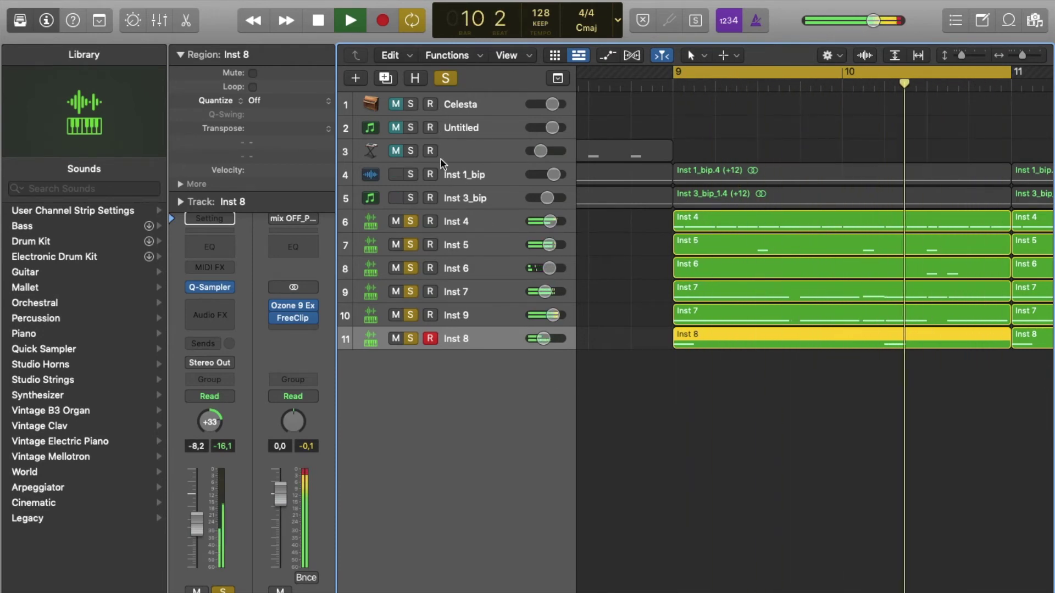
key("space")
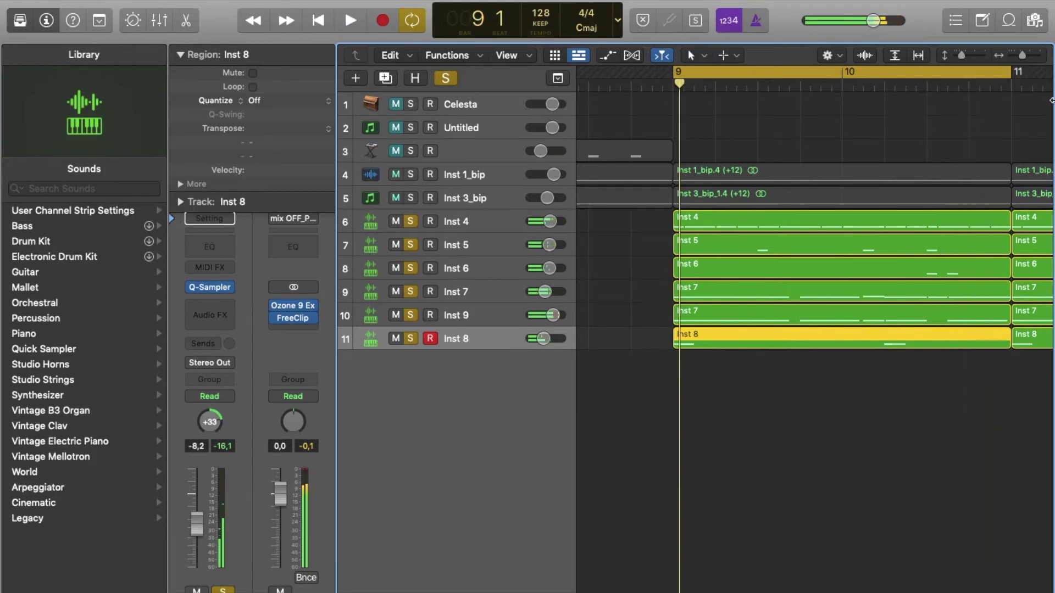
Turn off cycle playback, clear all track solos and play the arrangement from bar 1
left_click_drag(1024, 58, 1020, 57)
scroll(801, 177, "left", 10)
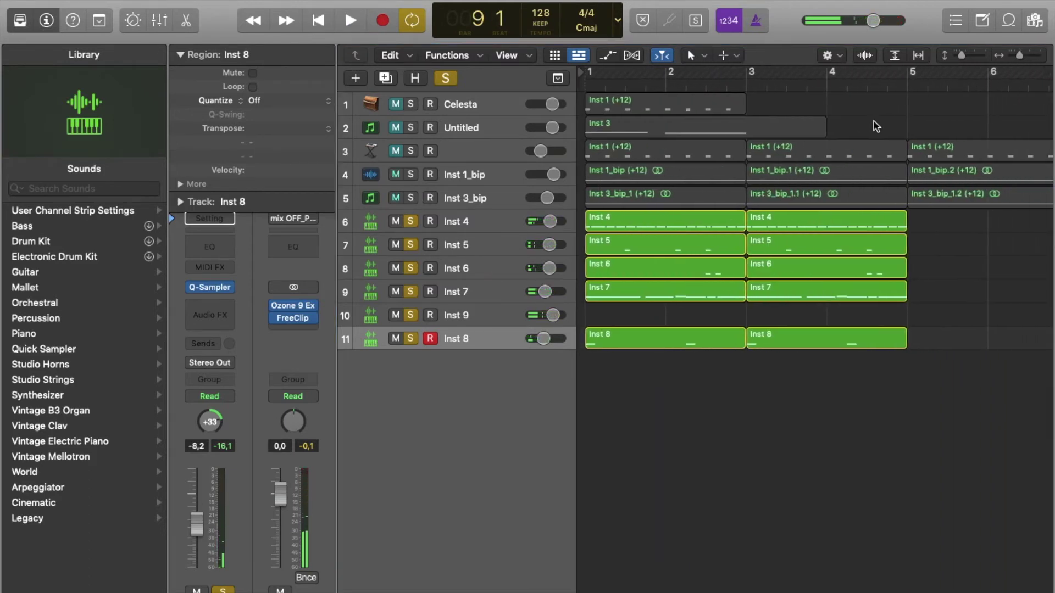
scroll(873, 121, "right", 7)
scroll(874, 121, "left", 5)
left_click_drag(1020, 58, 1016, 59)
left_click_drag(843, 68, 842, 69)
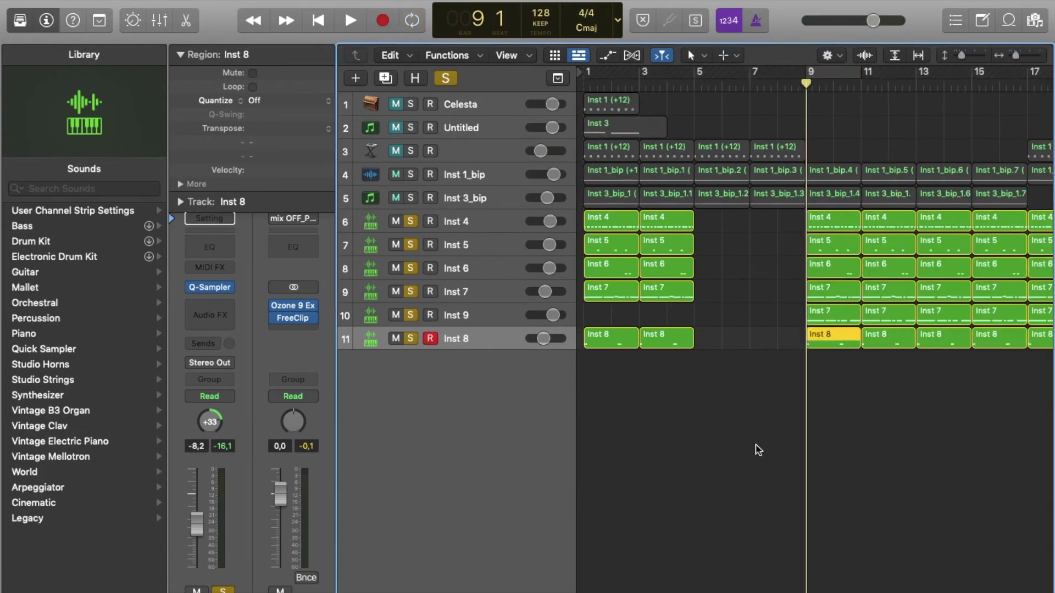
left_click(443, 80)
left_click(585, 79)
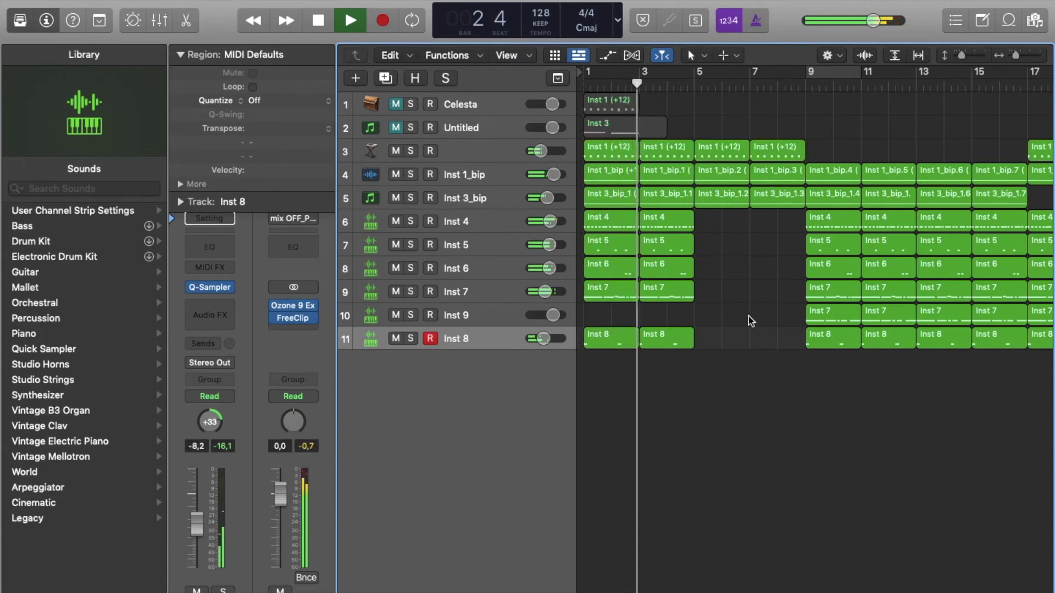
Follow the playing arrangement from bar 3 to bar 11 to see which tracks drop out and return, and stop playback
left_click_drag(1016, 56, 1023, 57)
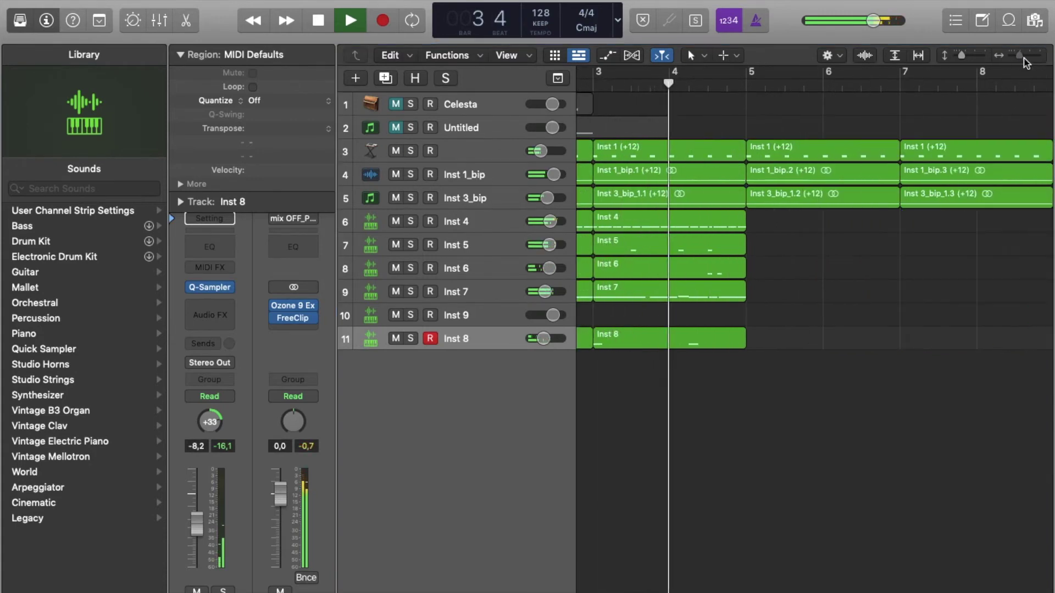
scroll(863, 246, "right", 2)
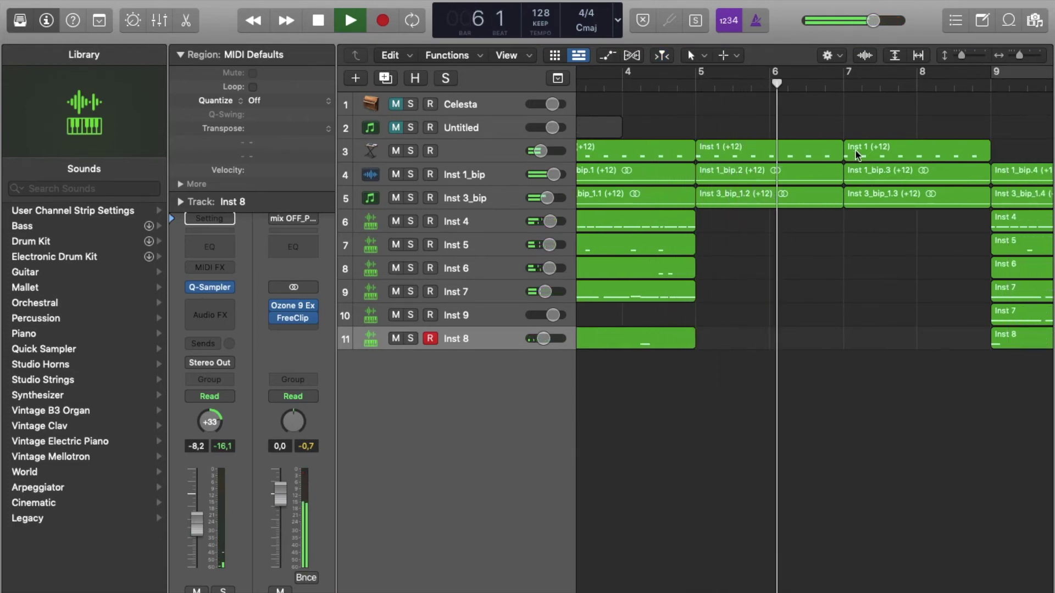
scroll(792, 253, "right", 3)
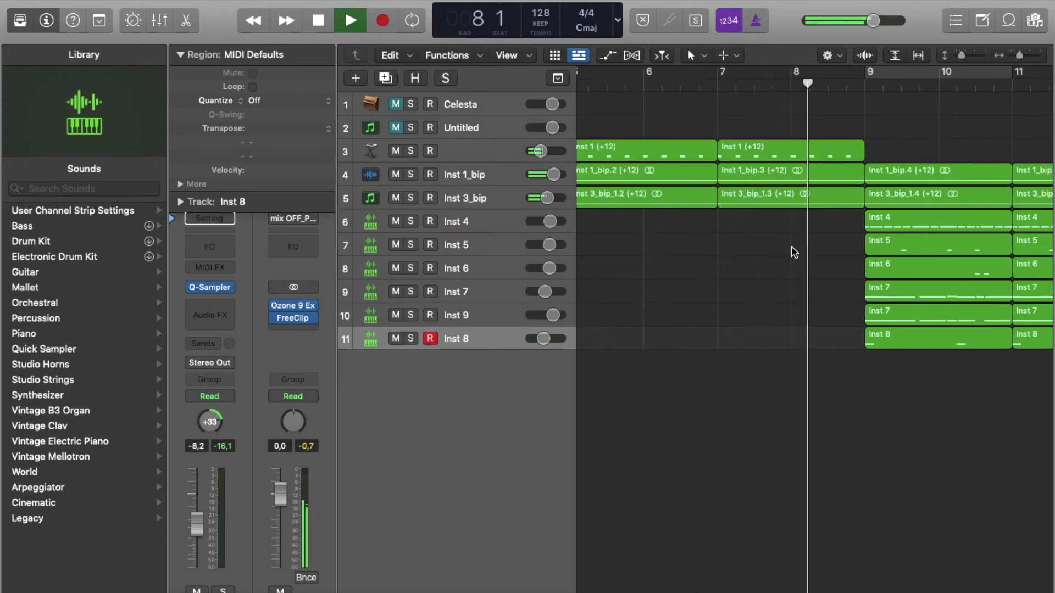
scroll(791, 252, "right", 1)
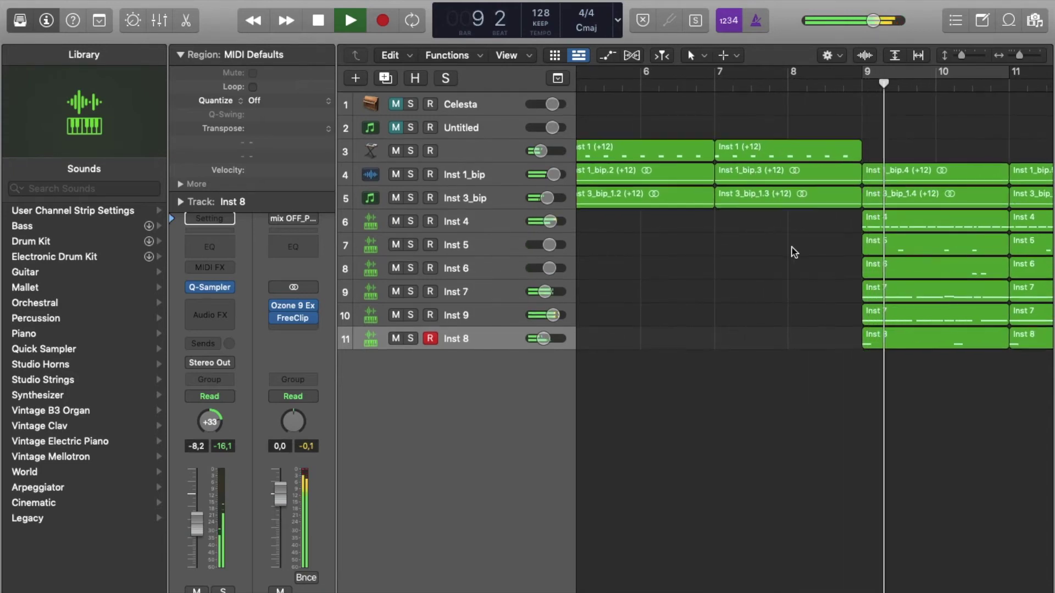
scroll(724, 295, "right", 4)
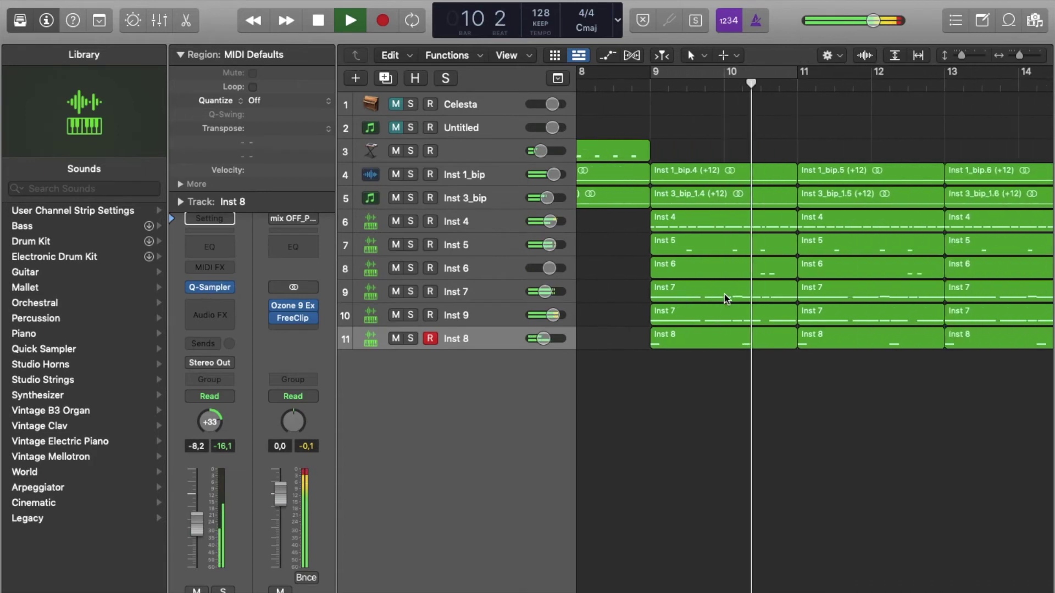
scroll(604, 144, "left", 3)
scroll(605, 144, "right", 3)
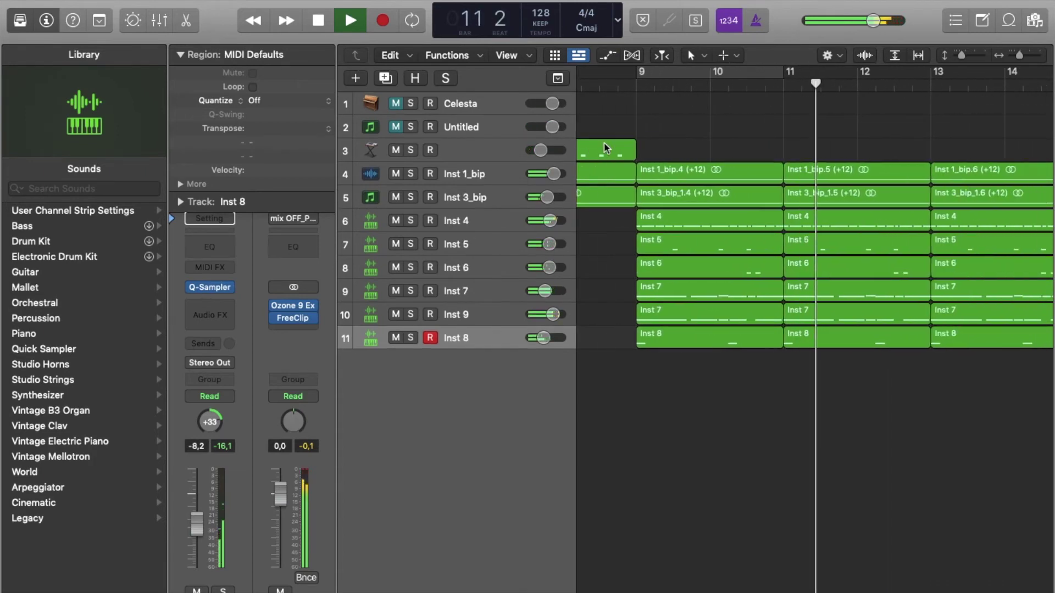
key("space")
Solo the Inst 1_bip and Inst 3_bip tracks to hear the melodies alone from bar 11, and clear the solos again
left_click_drag(411, 175, 412, 191)
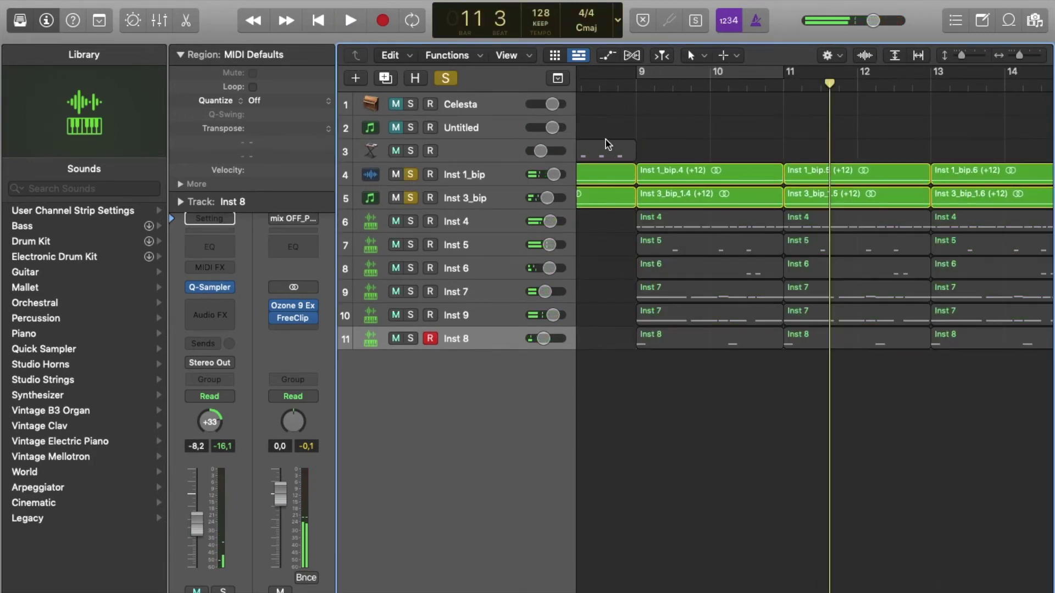
key("space")
left_click(661, 54)
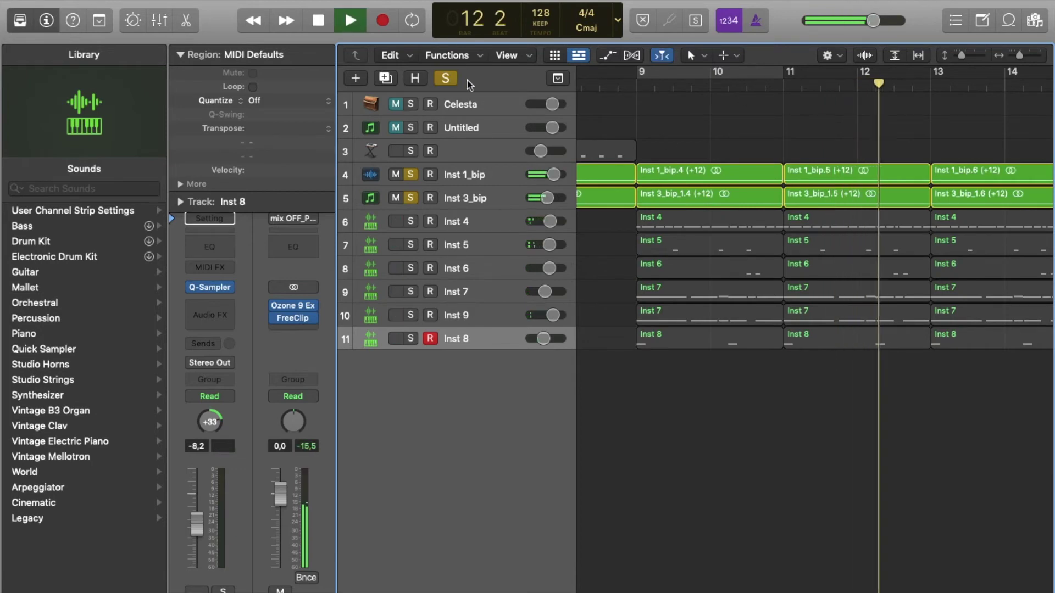
left_click(445, 78)
Follow the playing arrangement up to about bar 26, including an overview of the whole song's structure
scroll(689, 316, "right", 5)
left_click_drag(1016, 57, 1014, 57)
scroll(831, 246, "right", 2)
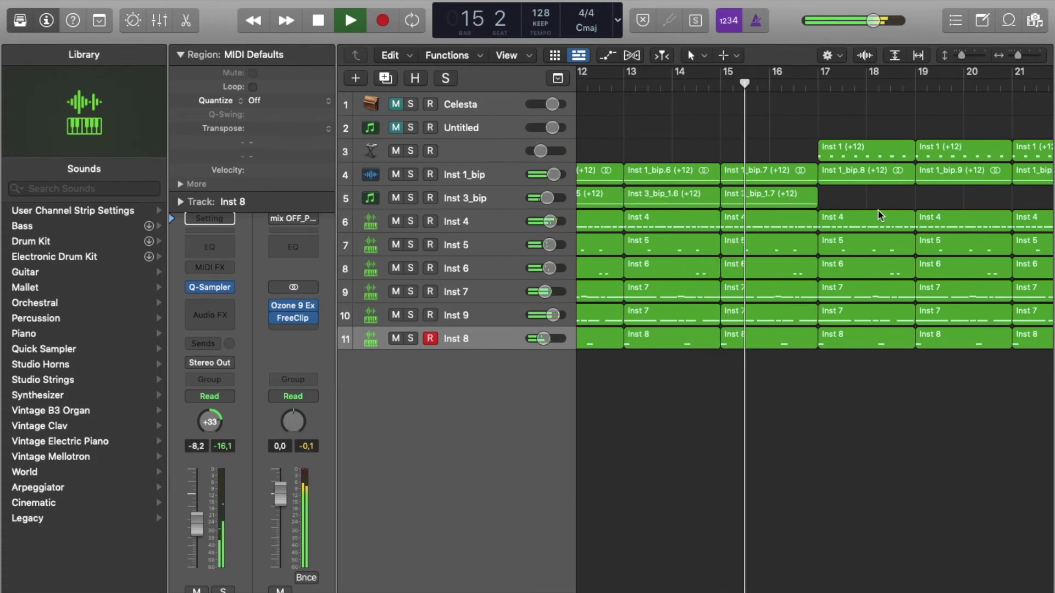
scroll(877, 210, "right", 3)
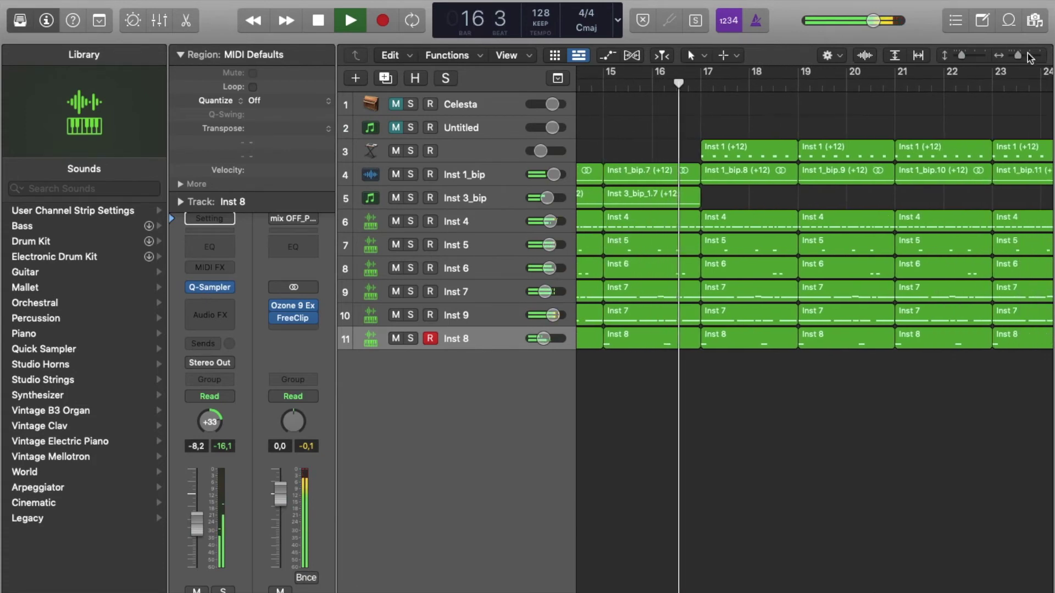
left_click_drag(1016, 56, 1014, 56)
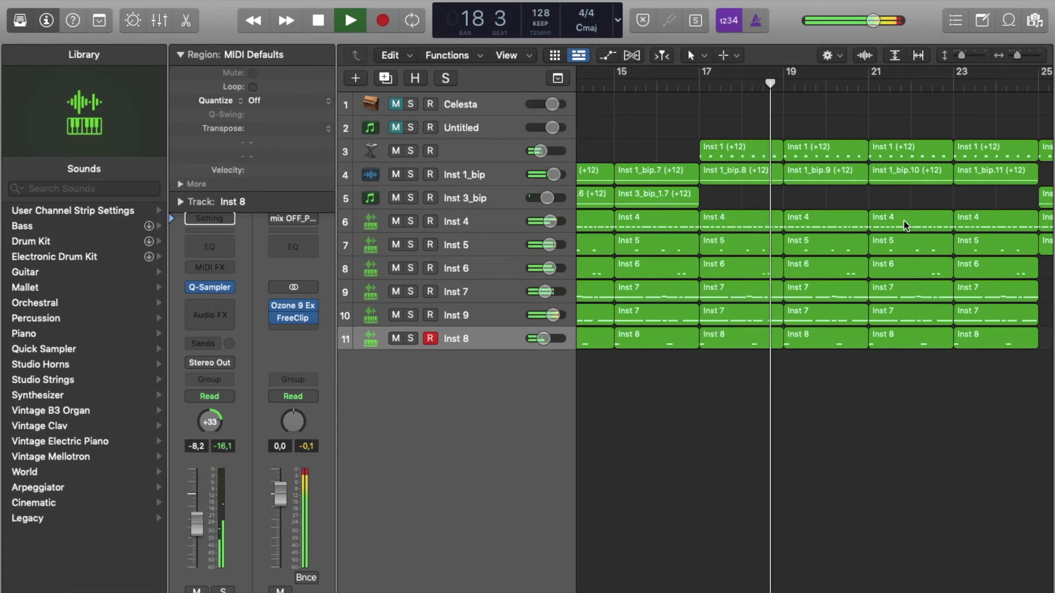
scroll(905, 225, "right", 3)
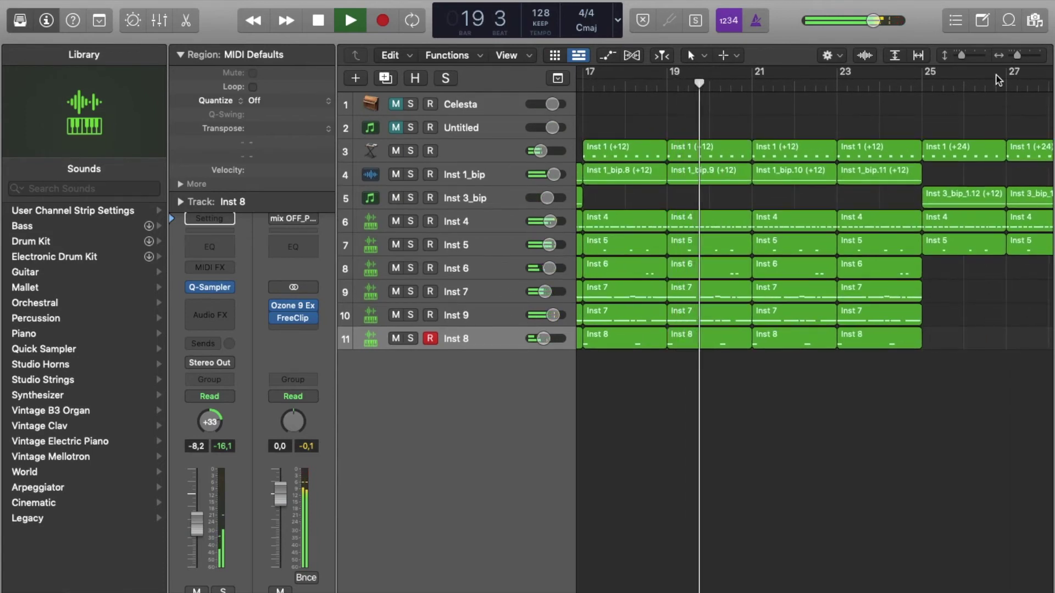
left_click_drag(1017, 55, 1000, 57)
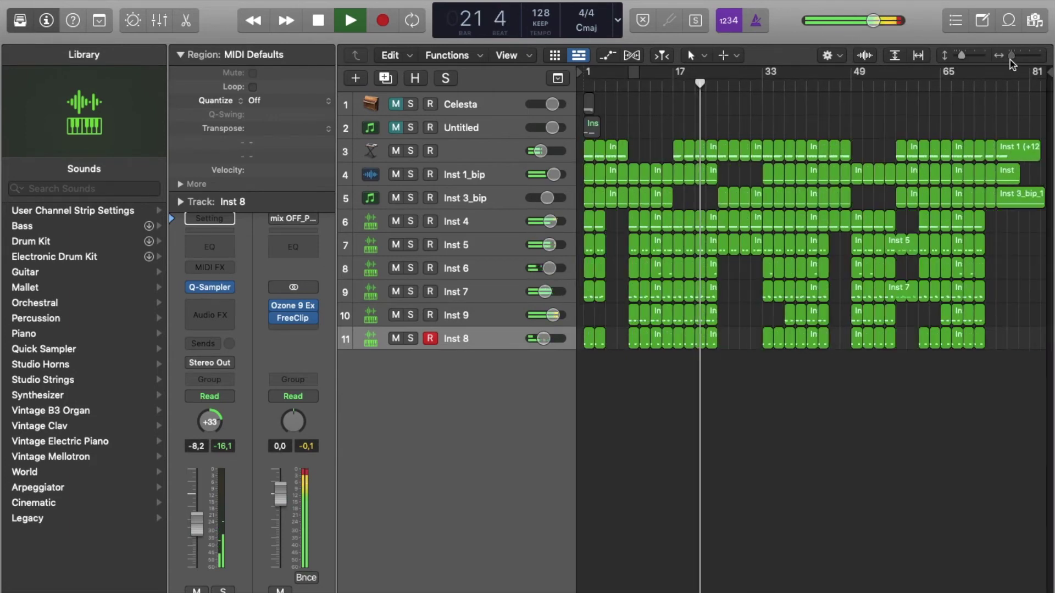
left_click_drag(1010, 58, 1016, 57)
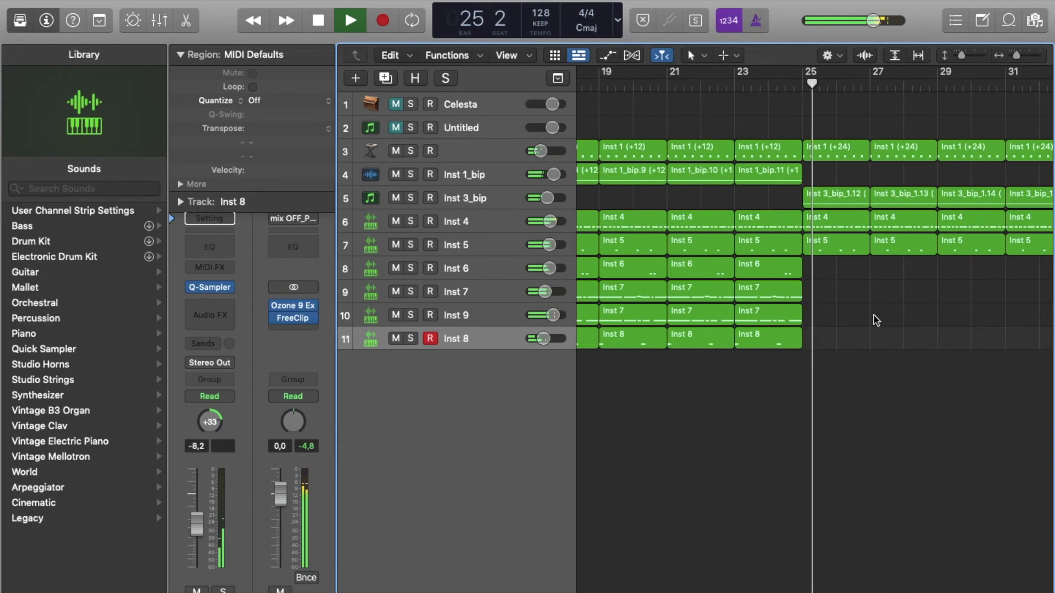
scroll(934, 156, "right", 5)
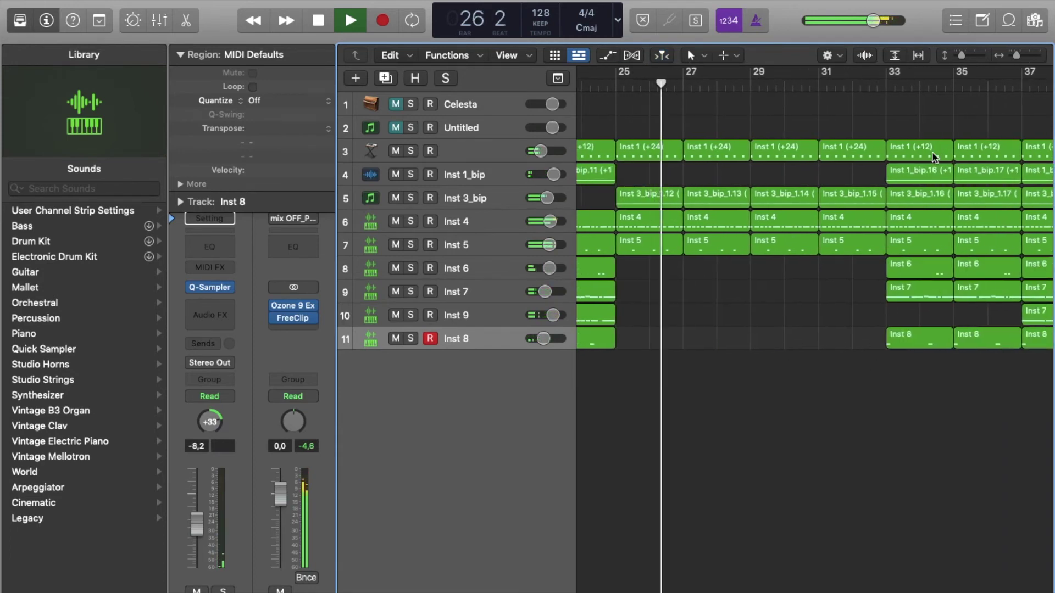
Play the arrangement from bar 33, jump to bar 37 where Inst 9 enters, and stop playback
left_click(886, 86)
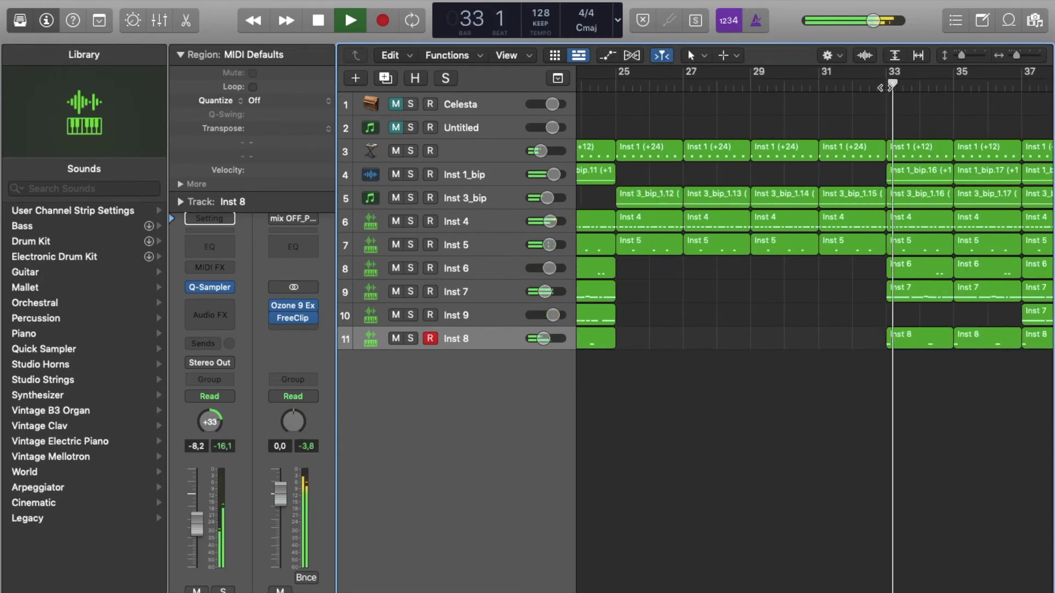
left_click_drag(1016, 57, 1012, 61)
scroll(955, 169, "right", 4)
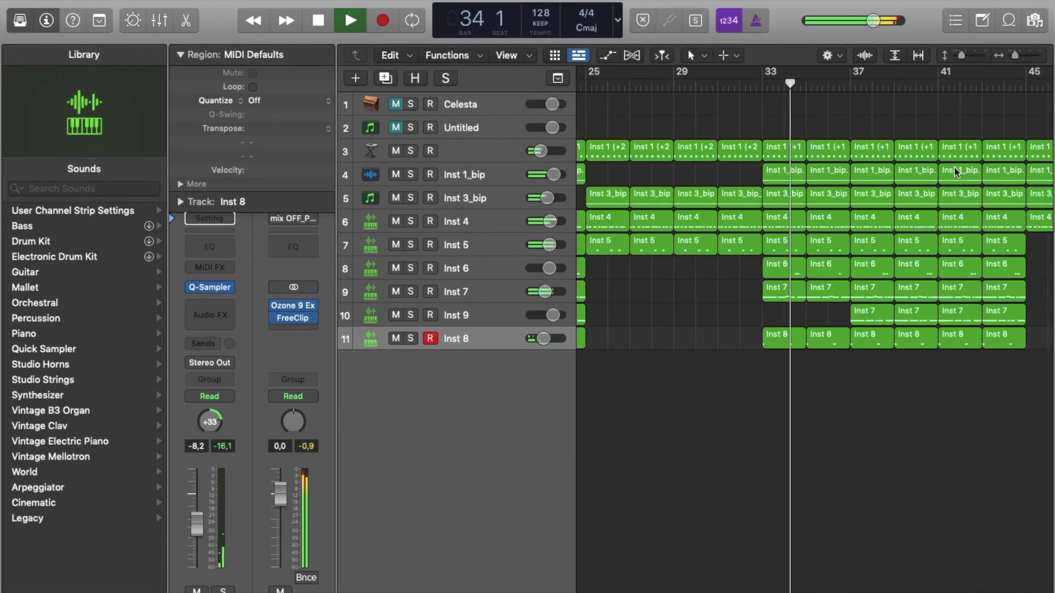
left_click(850, 86)
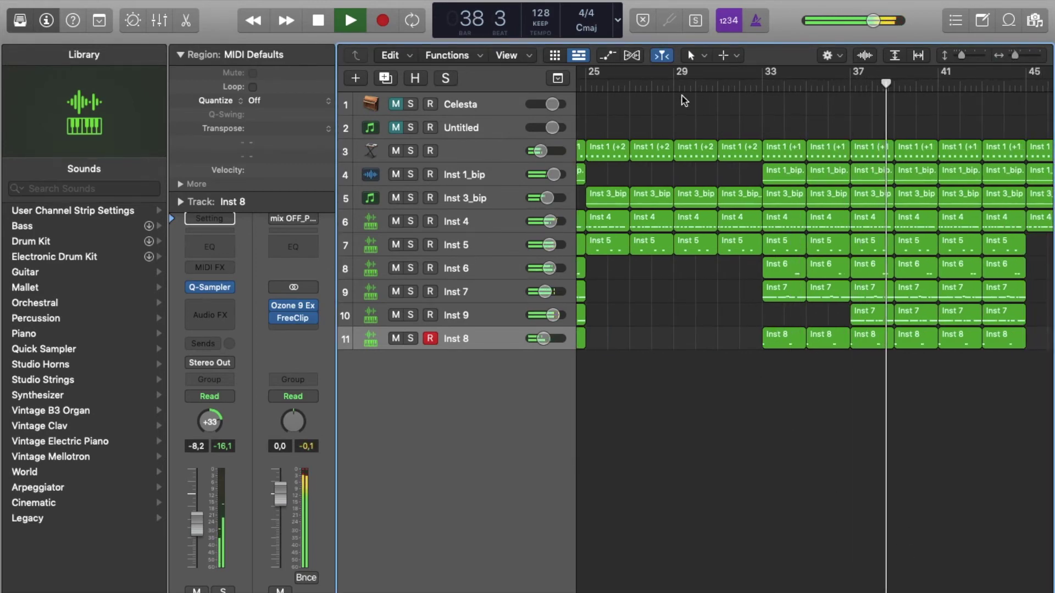
key("space")
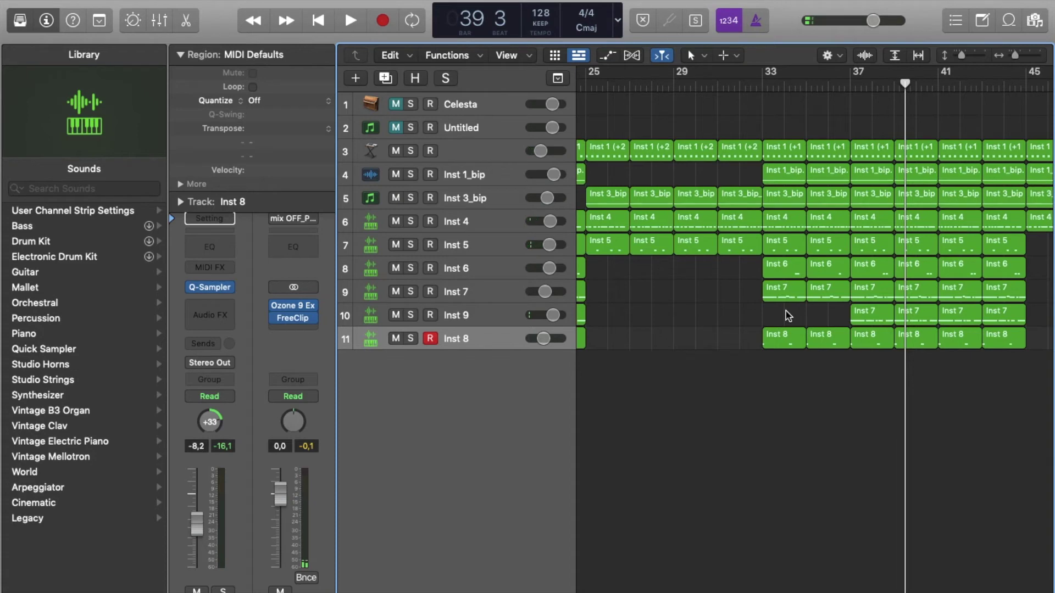
Return to the beginning of the arrangement and replay the section around bars 9 to 11 with all drums
scroll(785, 311, "left", 15)
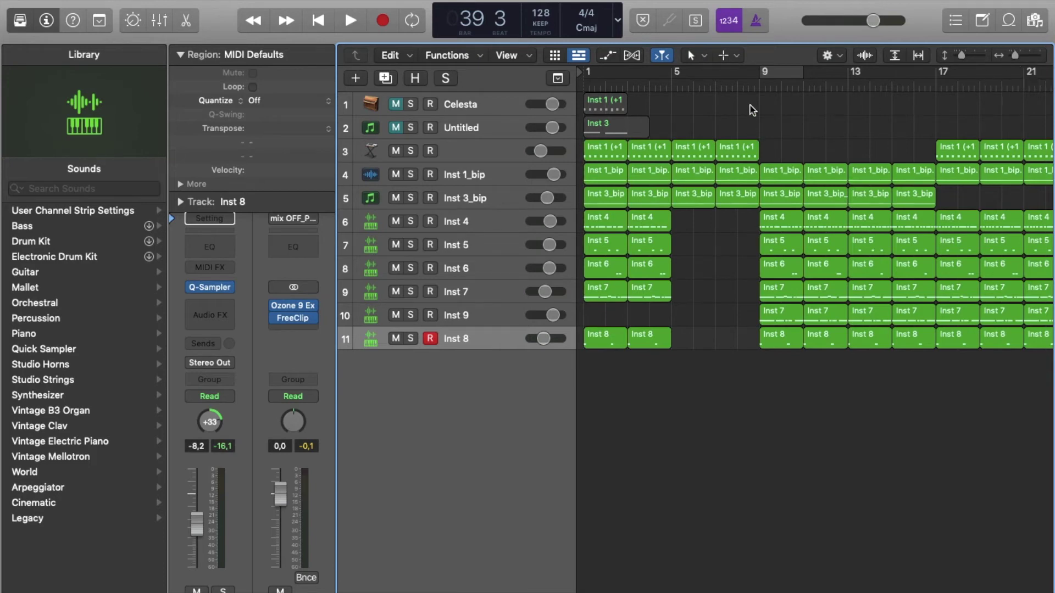
key("space")
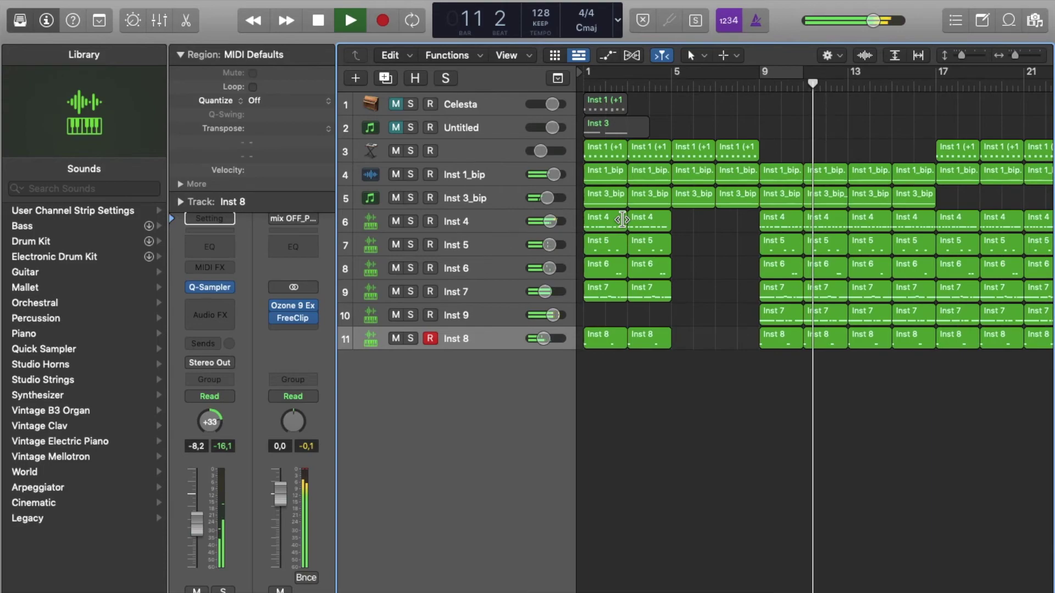
key("space")
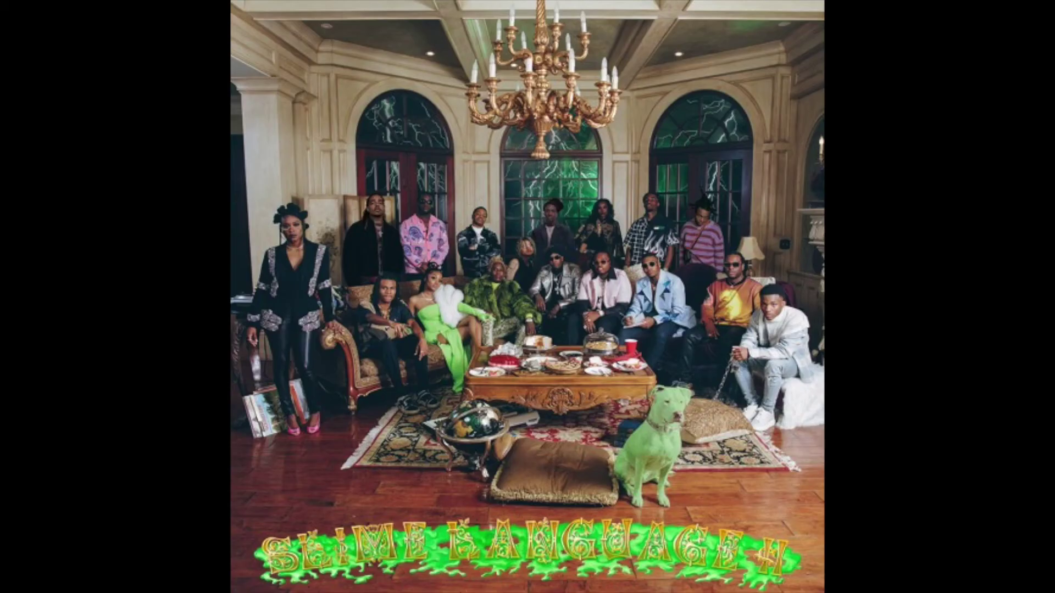